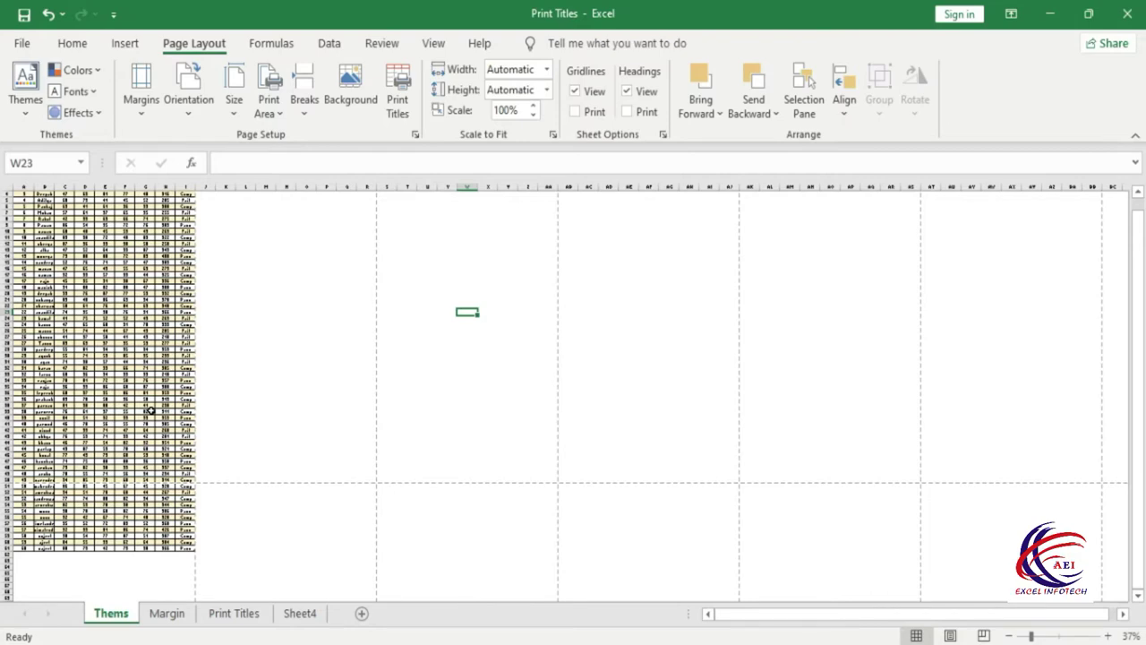
# Preview the Thems sheet's printout and scroll through its pages.
pyautogui.hotkey('ctrl', 'p')
pyautogui.click(580, 387)
pyautogui.scroll(-2, 582, 421)
pyautogui.scroll(-4, 588, 478)
pyautogui.scroll(-1, 590, 479)
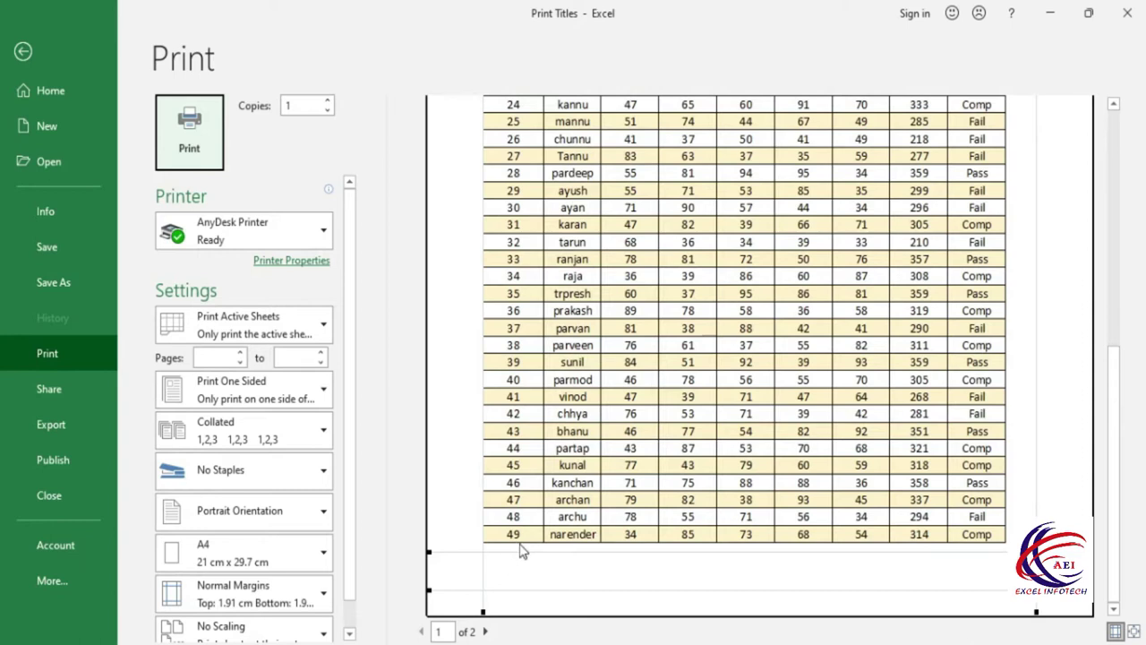
pyautogui.press('Escape')
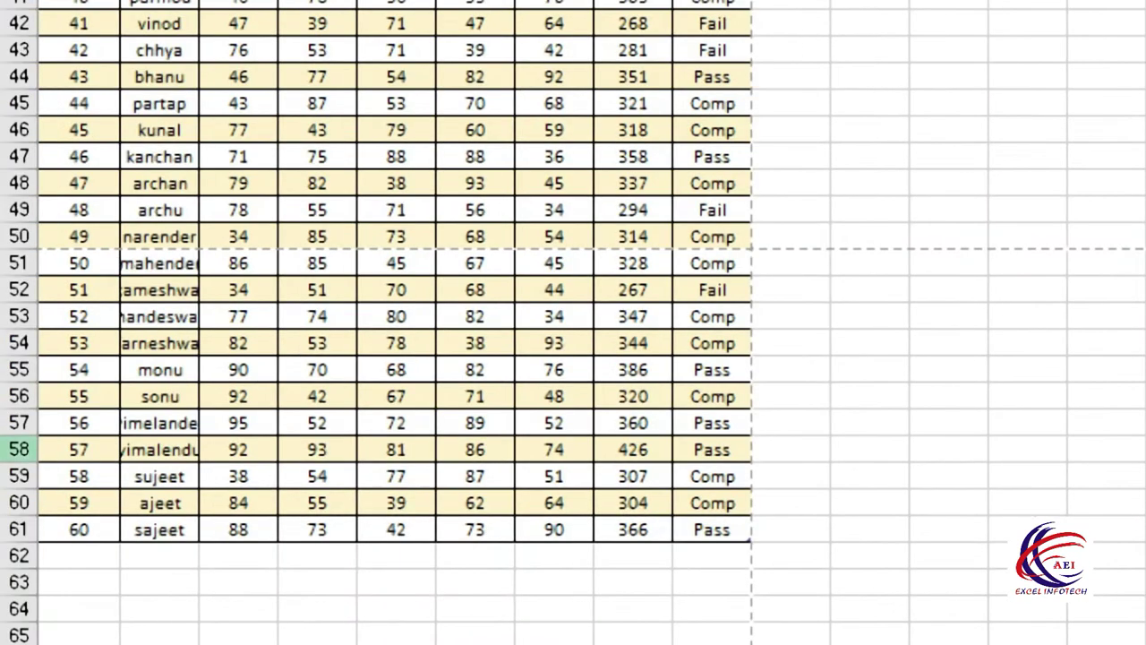
# Select cell A61, the last roll number, and check the print preview via File > Print.
pyautogui.click(90, 529)
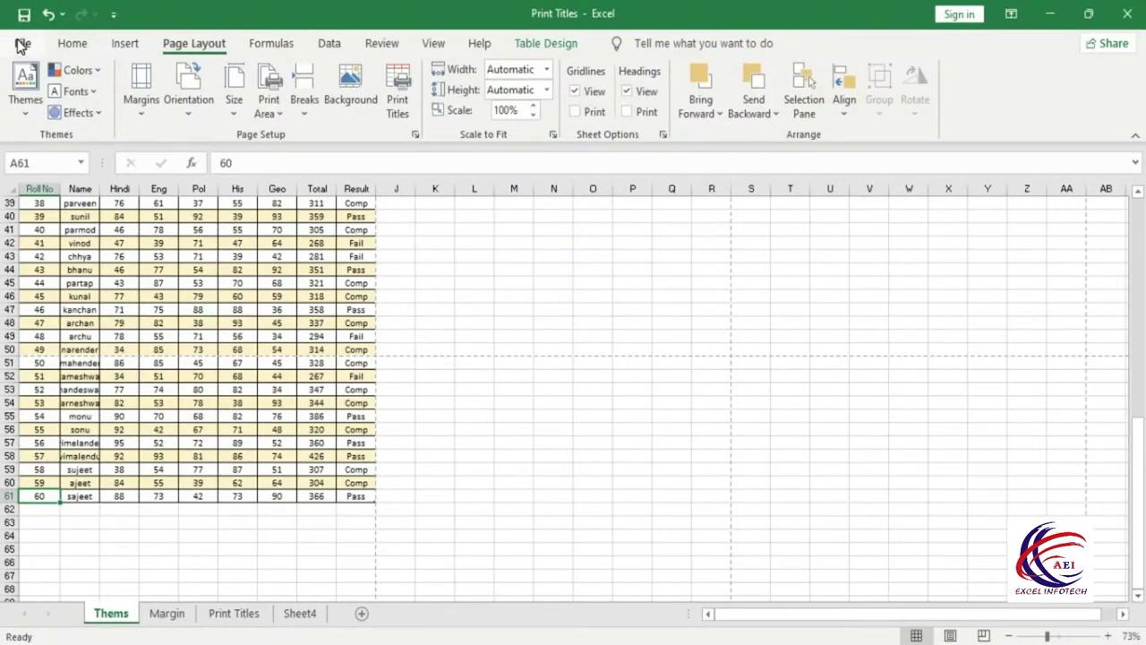
pyautogui.click(23, 45)
pyautogui.click(36, 353)
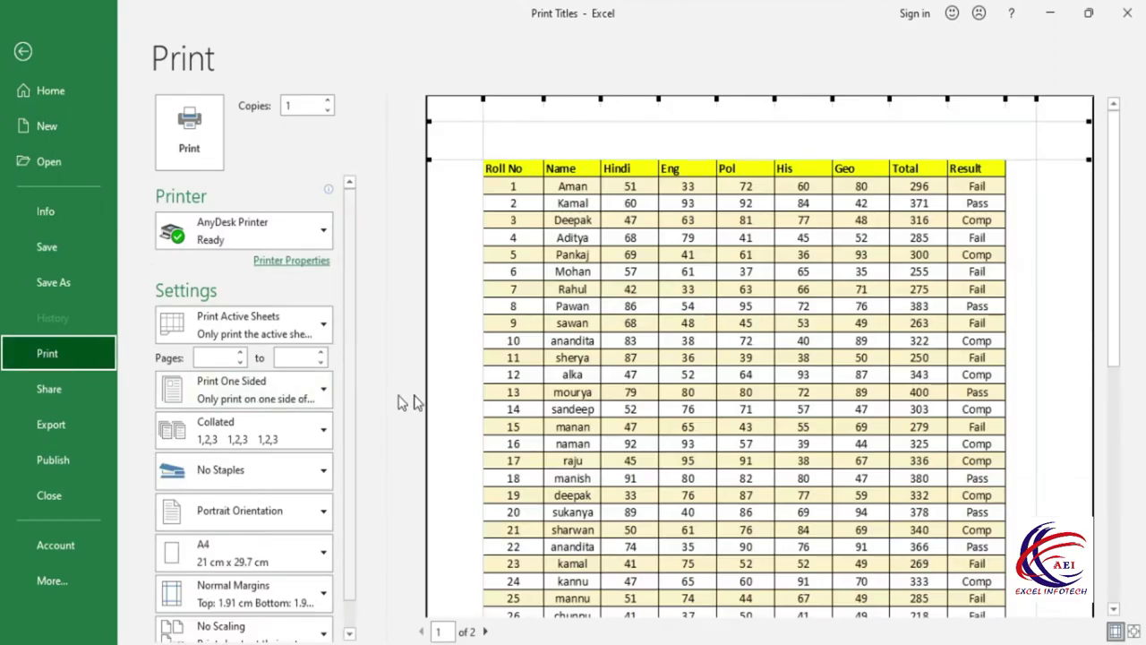
pyautogui.scroll(-5, 670, 430)
pyautogui.scroll(-5, 669, 462)
pyautogui.scroll(-2, 669, 462)
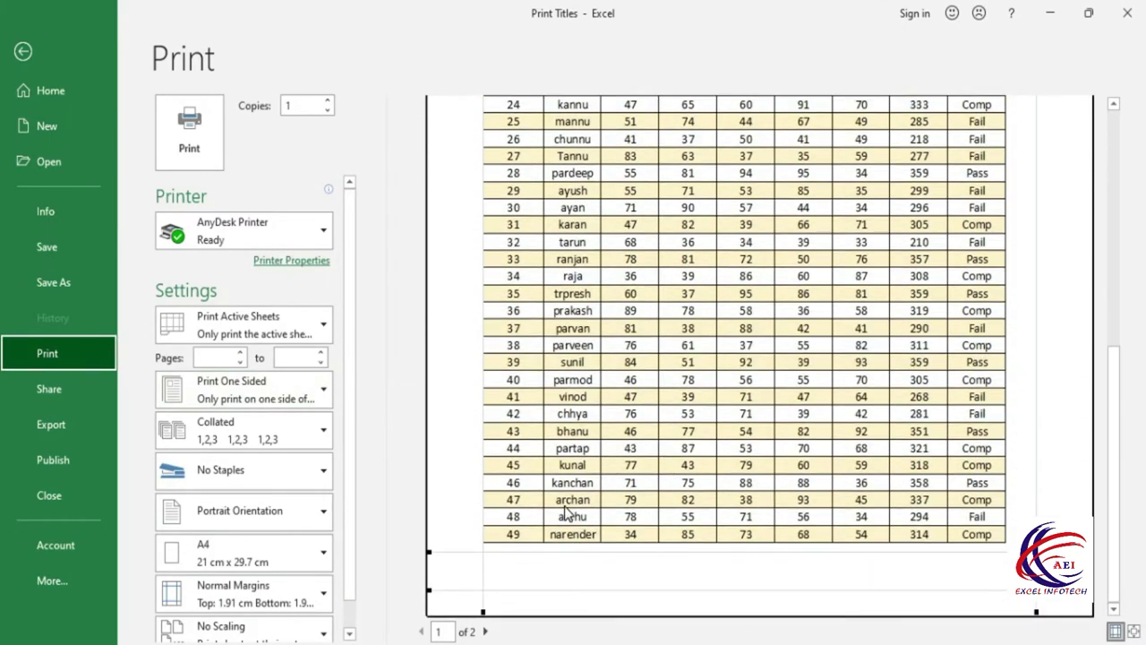
pyautogui.press('Escape')
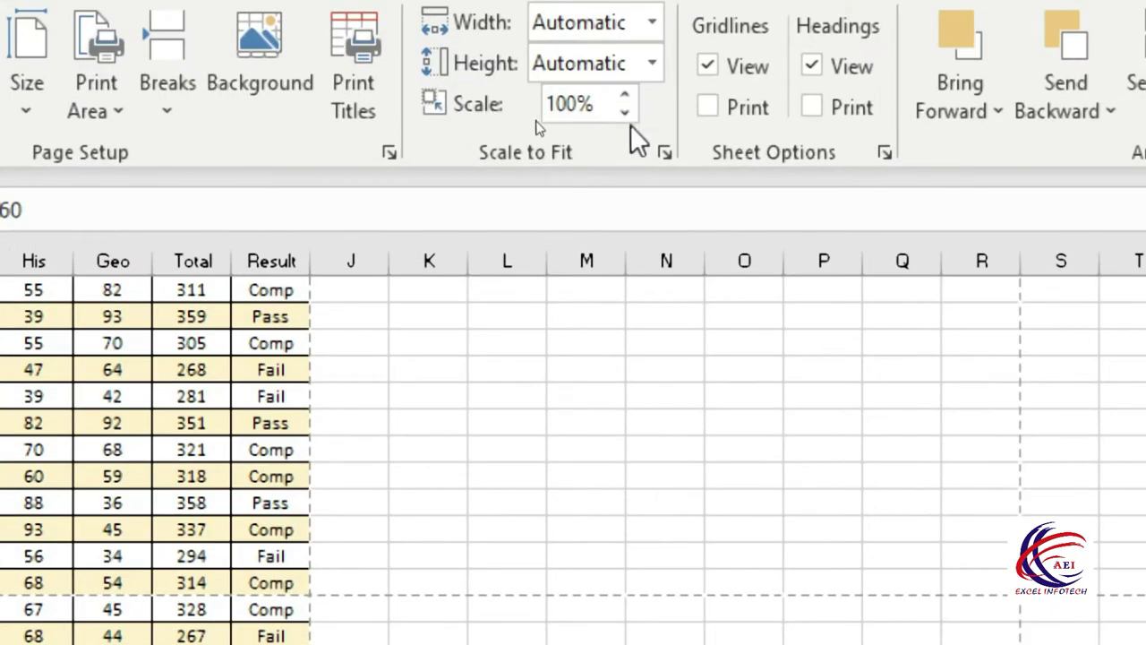
# Lower the print scale in 5% steps to 80% and preview the result.
pyautogui.click(626, 116)
pyautogui.click(627, 115)
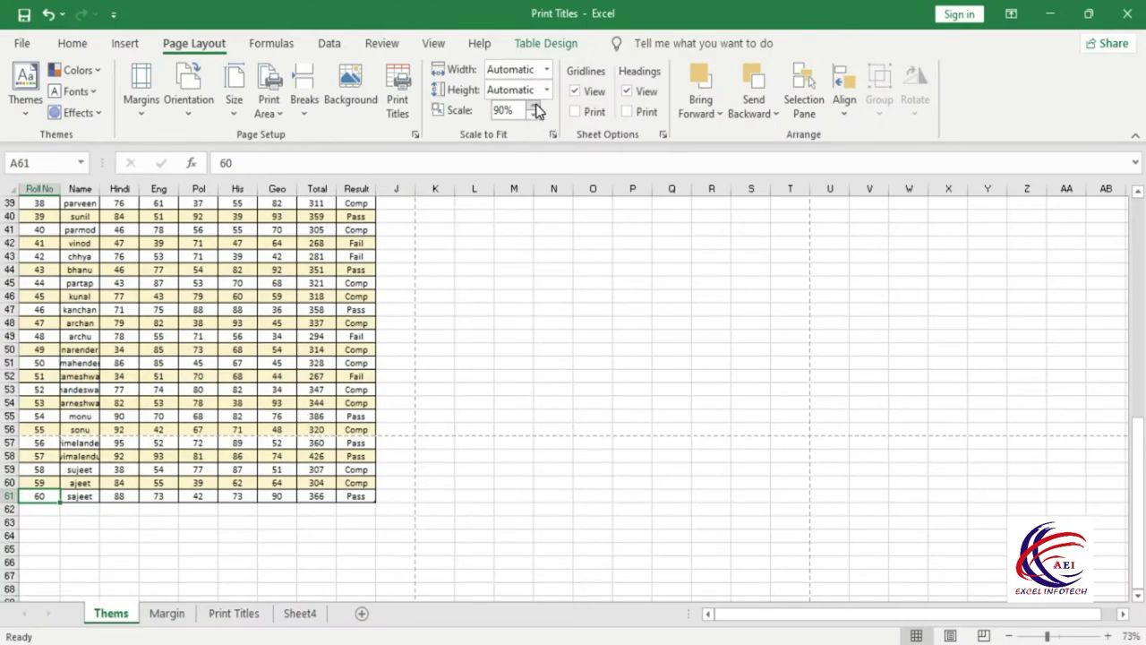
pyautogui.click(534, 115)
pyautogui.click(534, 115)
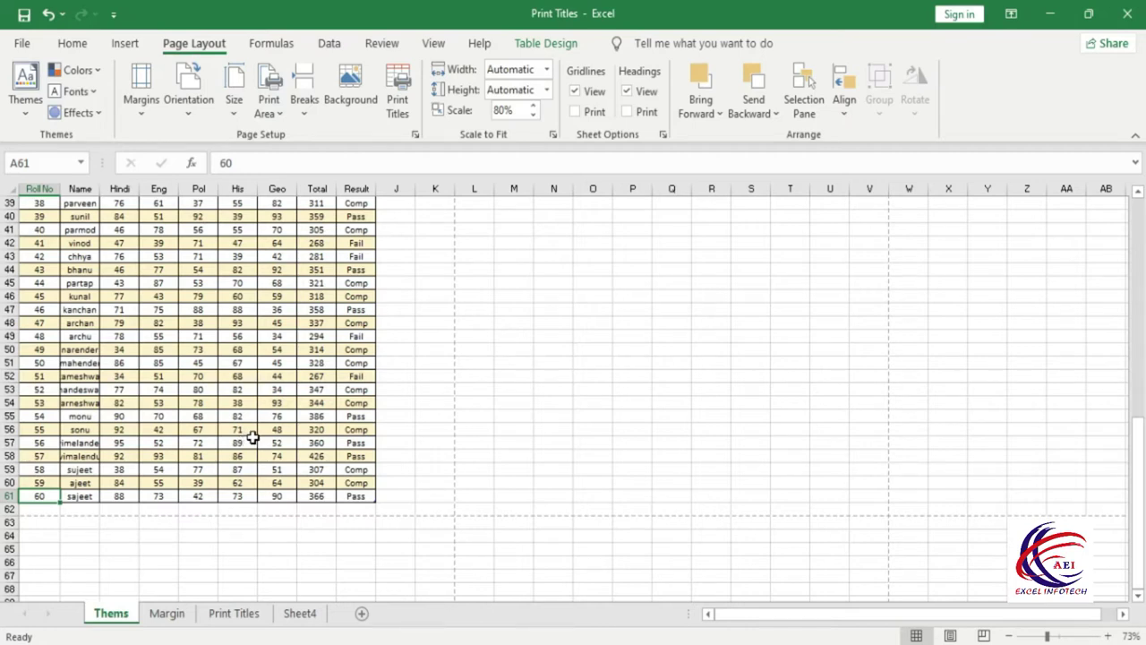
pyautogui.hotkey('ctrl', 'p')
pyautogui.scroll(-3, 583, 468)
pyautogui.scroll(-3, 609, 520)
pyautogui.scroll(-2, 609, 520)
pyautogui.scroll(-2, 555, 537)
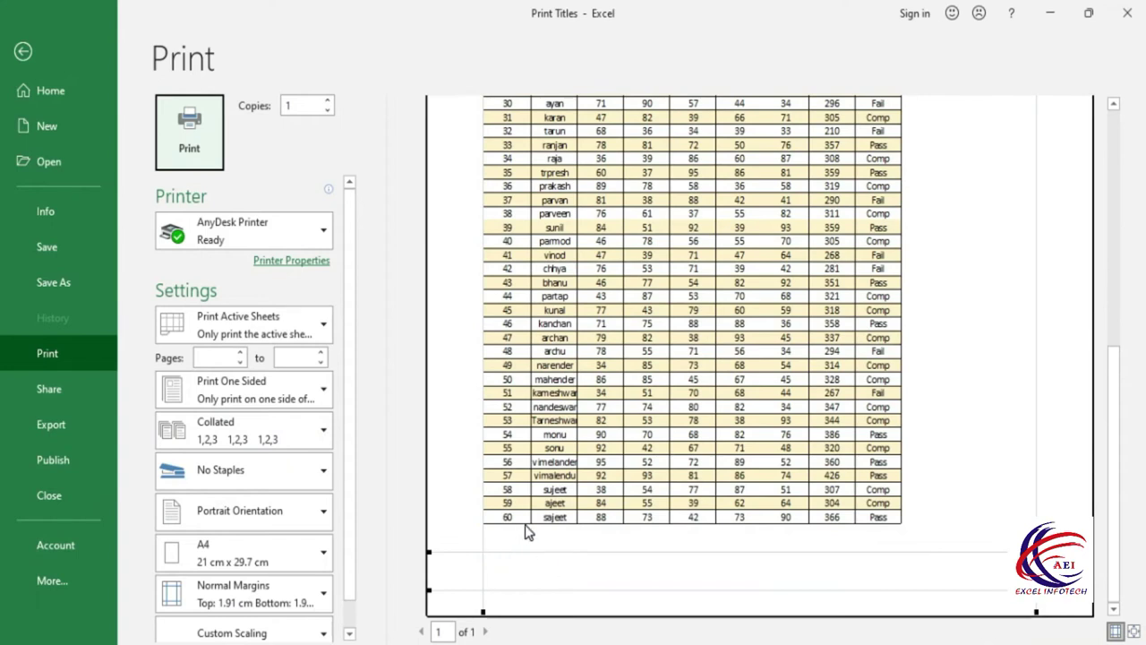
pyautogui.press('Escape')
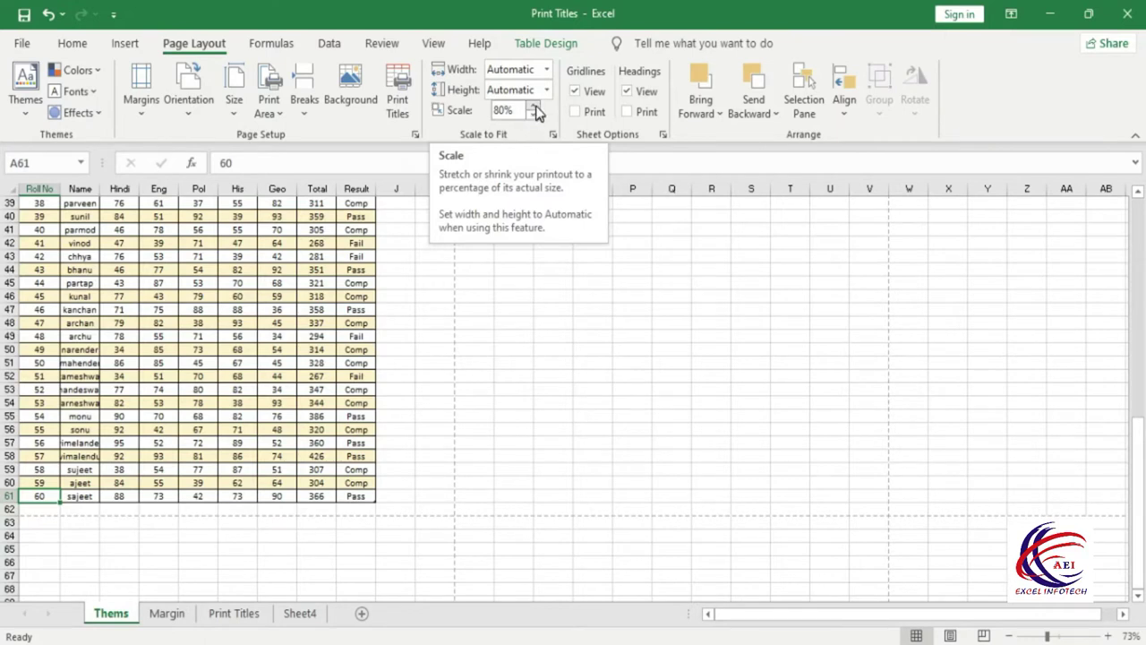
# Raise the print scale back to 100%.
pyautogui.click(535, 106)
pyautogui.click(534, 105)
pyautogui.click(534, 106)
pyautogui.click(535, 106)
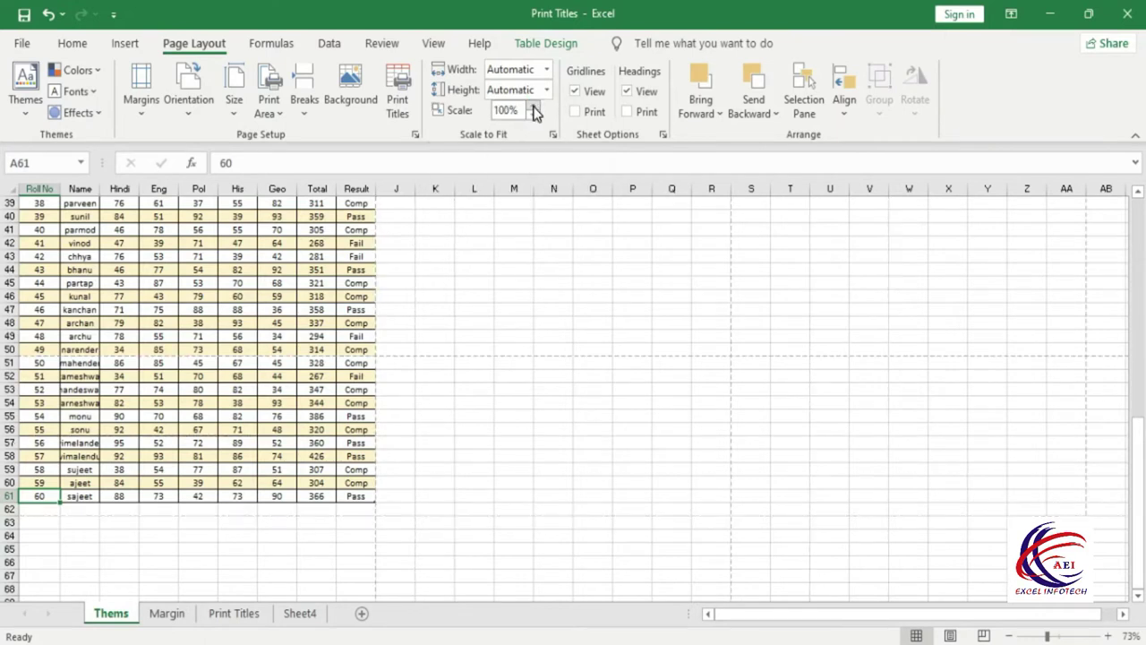
pyautogui.scroll(1, 386, 368)
pyautogui.scroll(3, 387, 369)
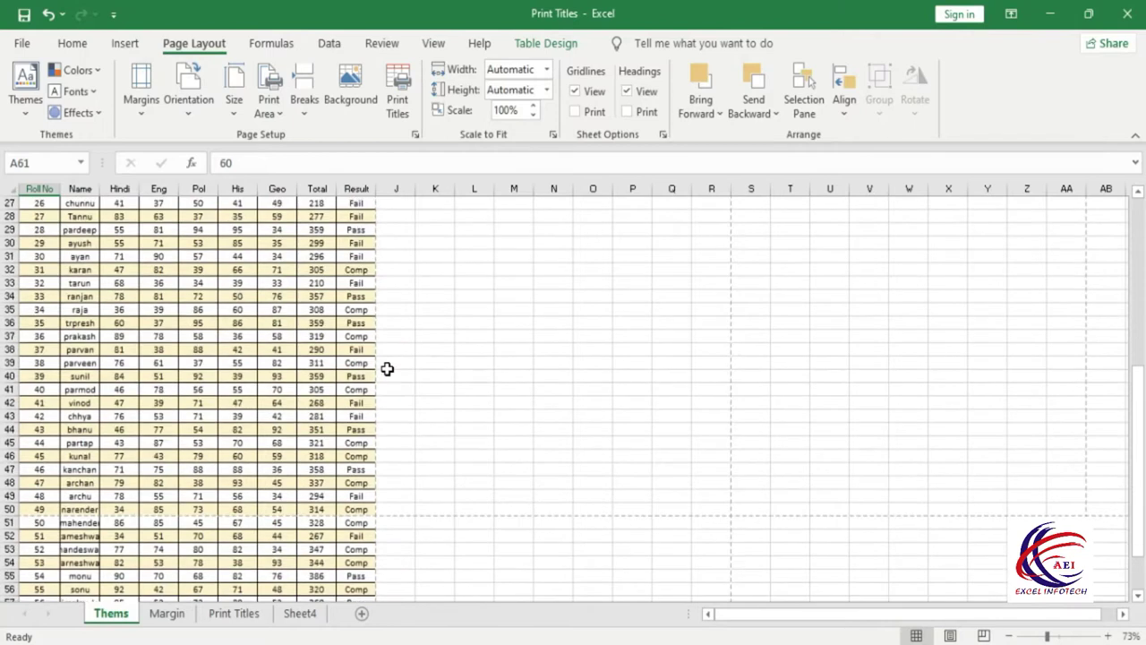
pyautogui.scroll(3, 387, 369)
pyautogui.scroll(3, 384, 369)
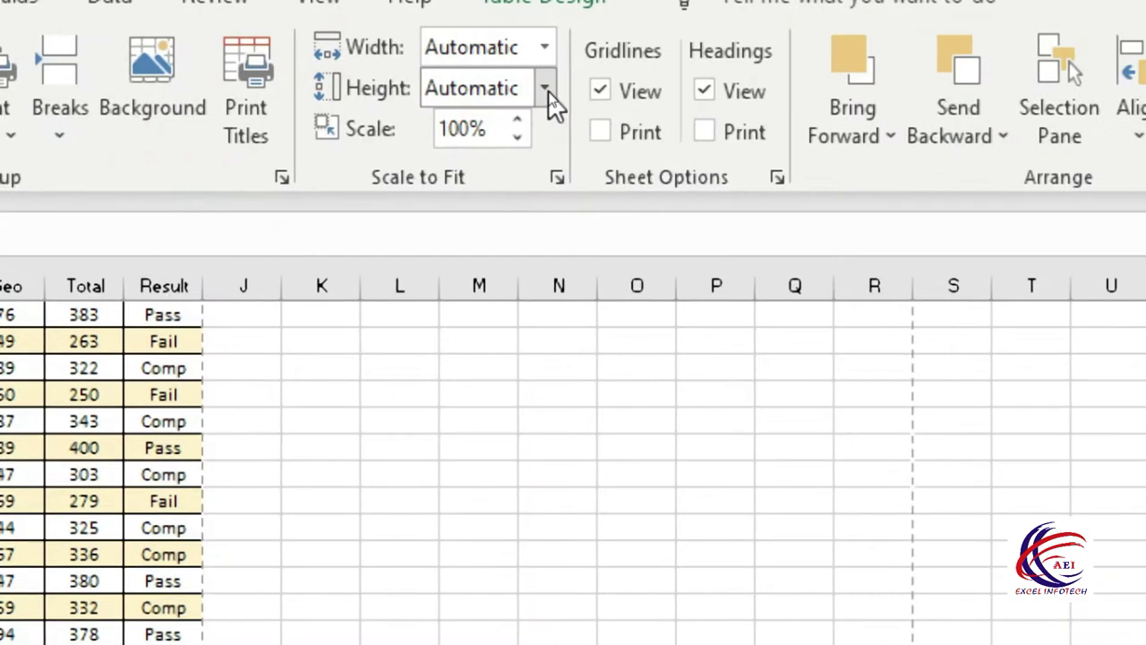
# Set Scale to Fit Height to 1 page and zoom out to view the whole table.
pyautogui.click(547, 91)
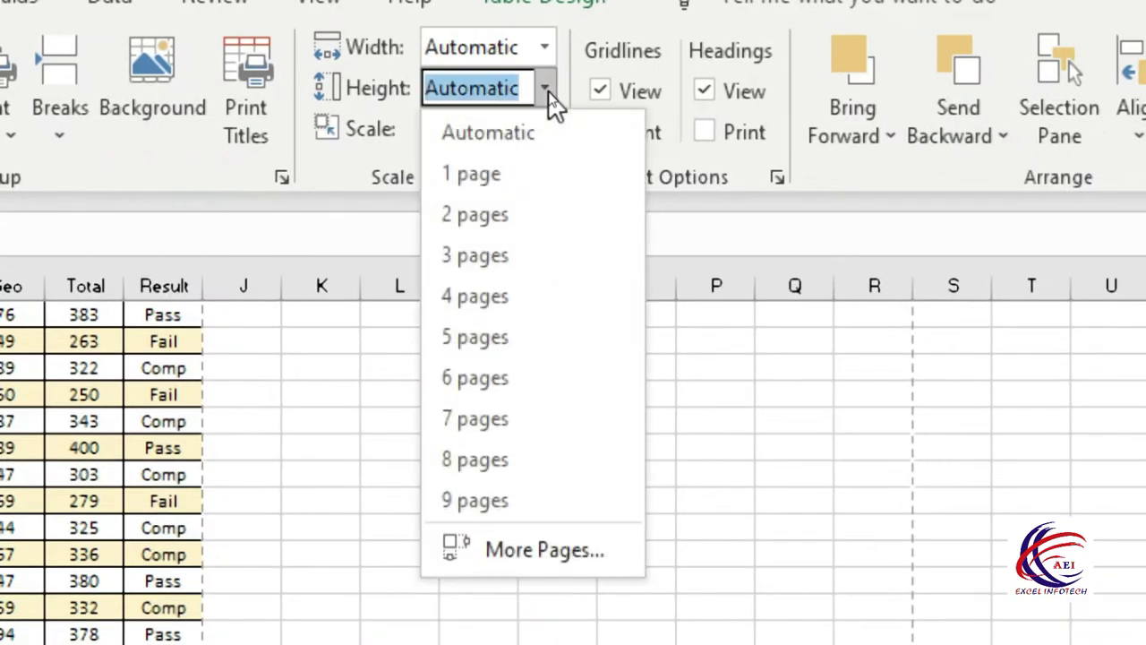
pyautogui.click(511, 173)
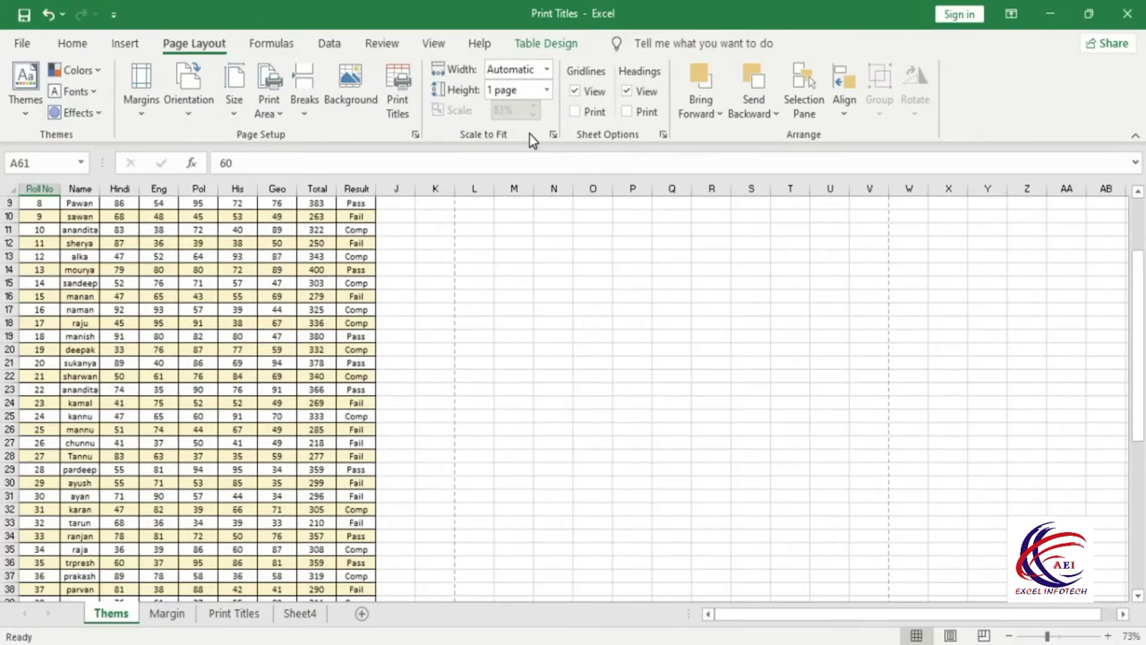
pyautogui.scroll(-2, 366, 439)
pyautogui.scroll(-2, 344, 517)
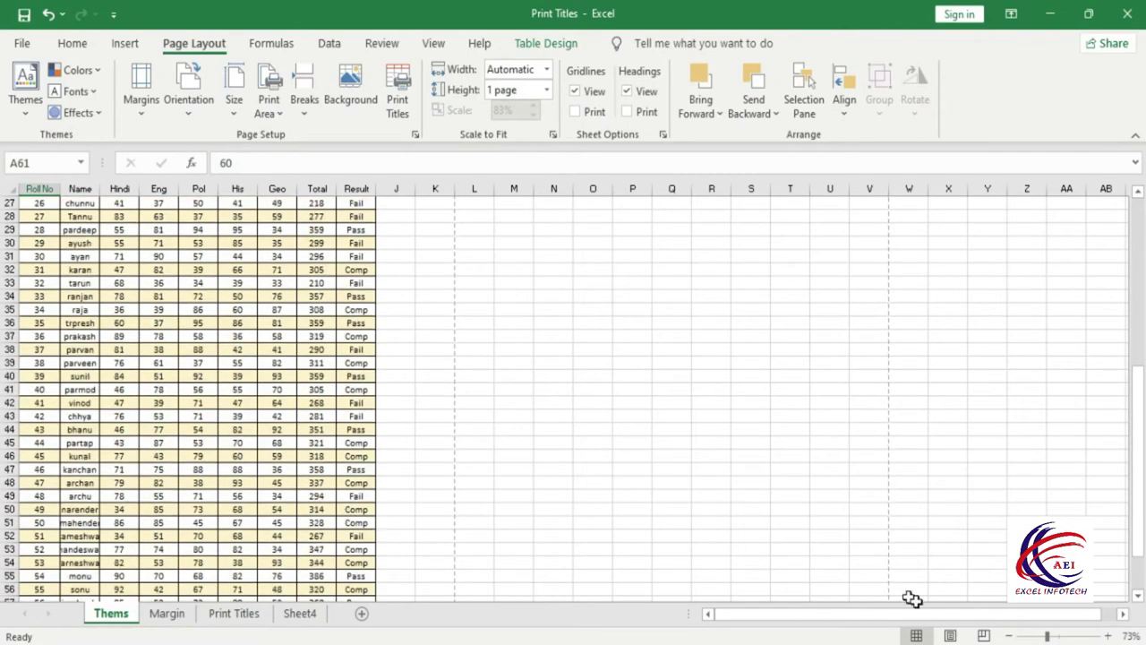
pyautogui.click(1009, 636)
pyautogui.click(1009, 635)
pyautogui.click(1009, 636)
pyautogui.click(1008, 636)
pyautogui.click(1008, 636)
pyautogui.click(1009, 636)
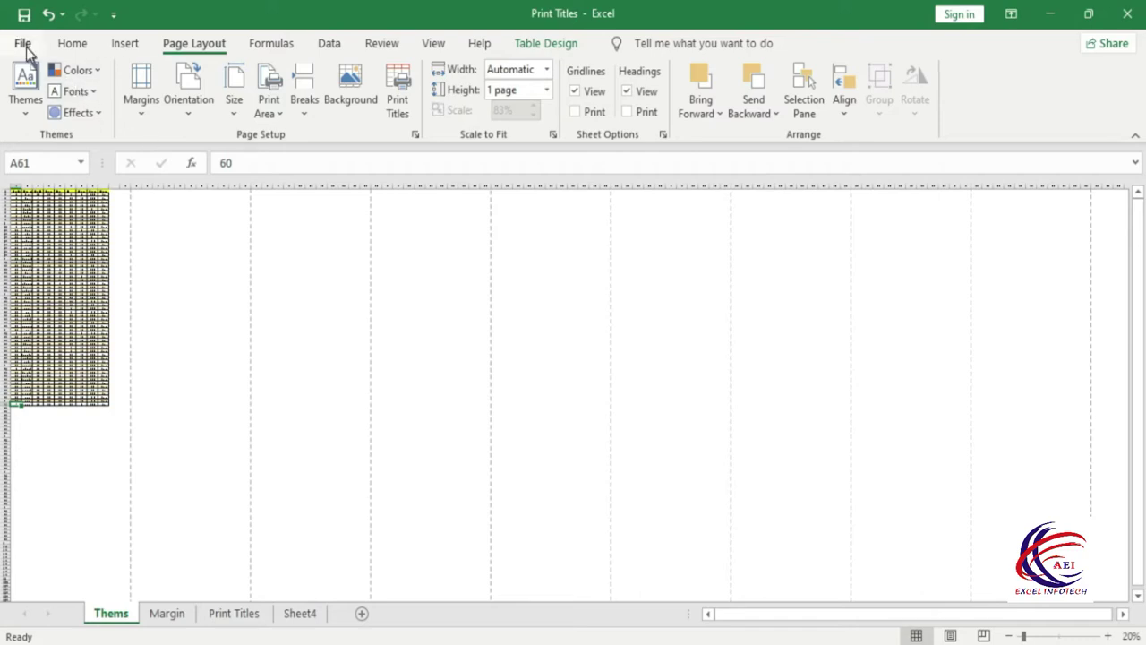
# Confirm in File > Print that all 60 rows fit on one page.
pyautogui.click(21, 43)
pyautogui.click(55, 355)
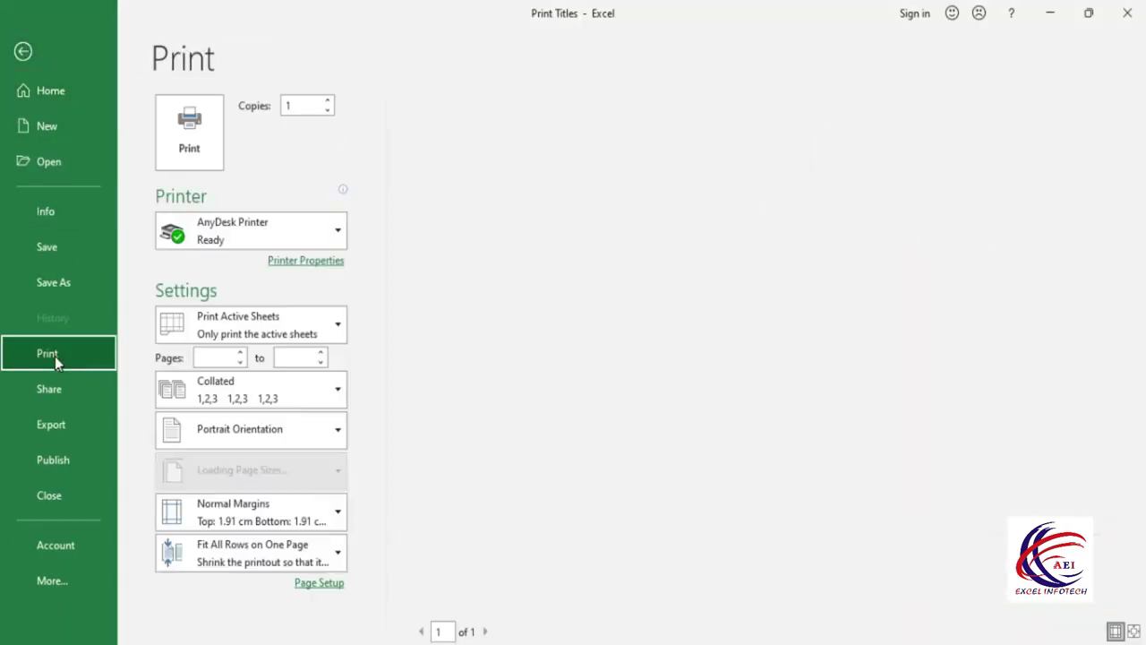
pyautogui.scroll(-3, 745, 452)
pyautogui.scroll(-1, 741, 483)
pyautogui.scroll(-1, 741, 483)
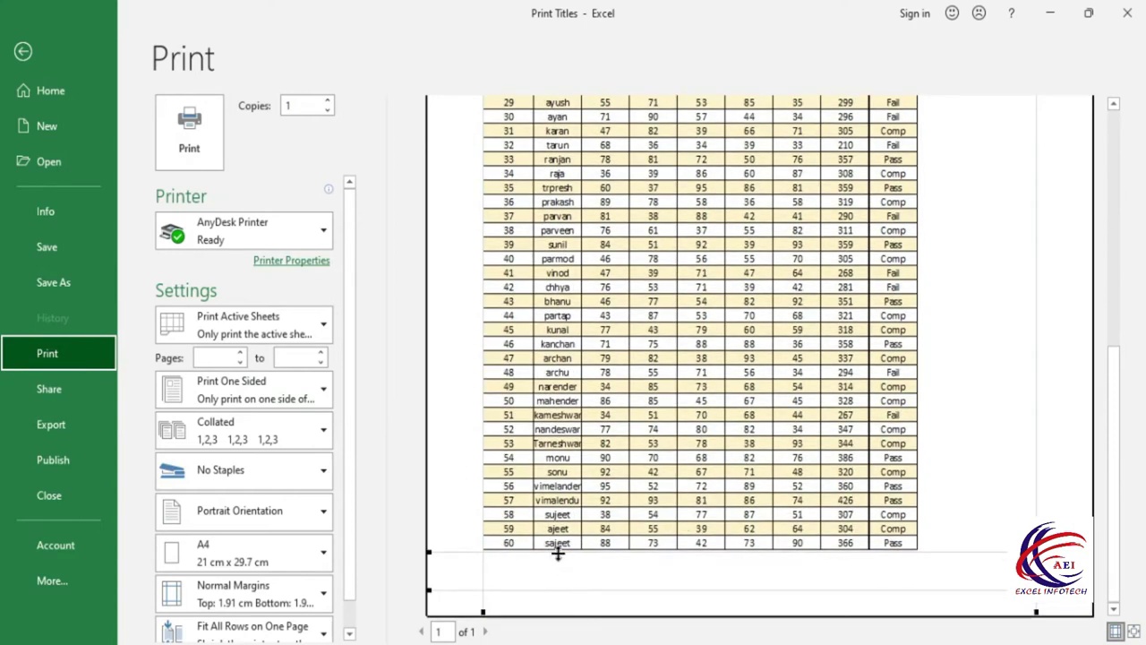
pyautogui.press('Escape')
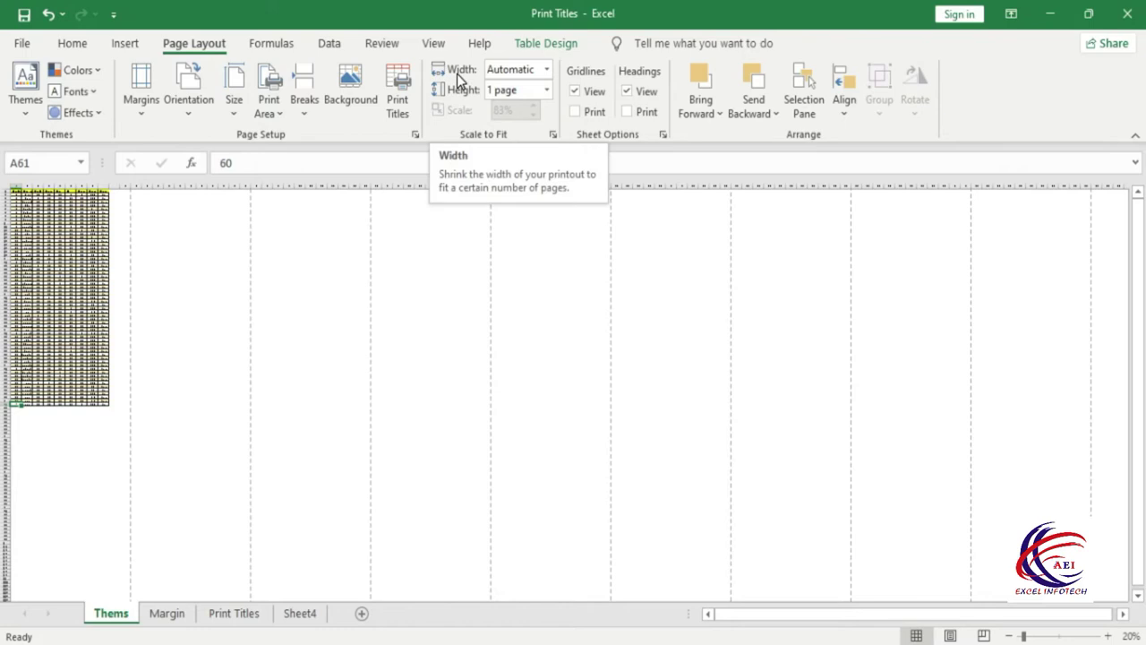
# Undo the Thems one-page height fit, then raise the Margin sheet's scale from 25% to 70%.
pyautogui.hotkey('ctrl', 'z')
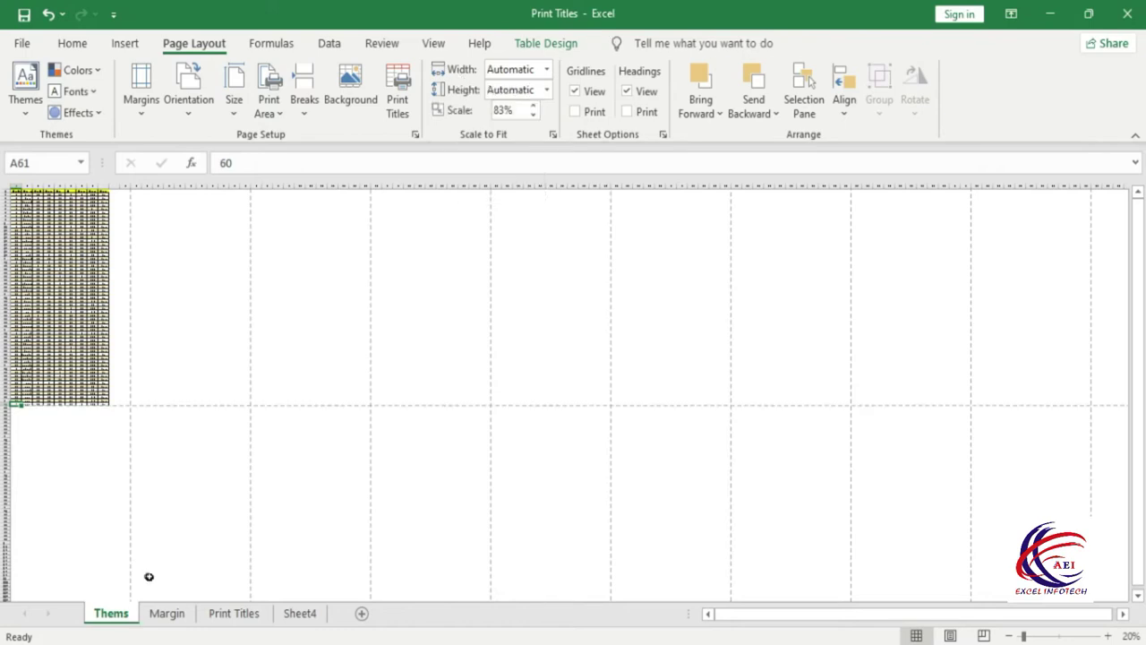
pyautogui.click(178, 618)
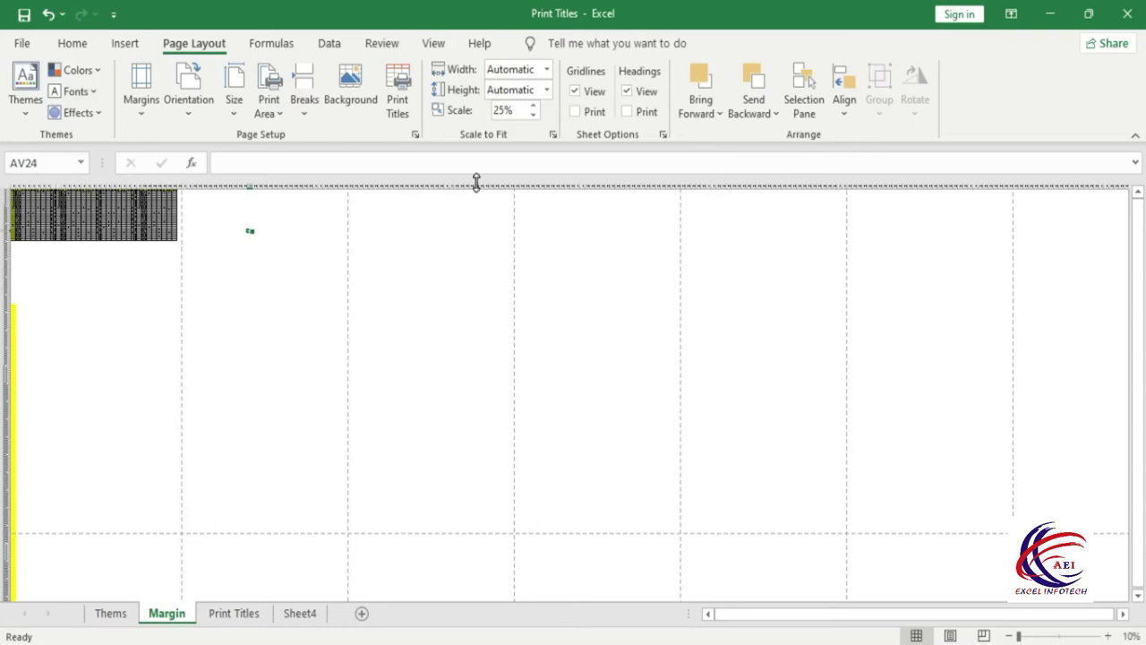
pyautogui.click(533, 105)
pyautogui.click(532, 105)
pyautogui.click(536, 105)
pyautogui.click(536, 105)
pyautogui.click(535, 105)
pyautogui.click(535, 104)
pyautogui.click(534, 105)
pyautogui.click(535, 105)
pyautogui.click(535, 105)
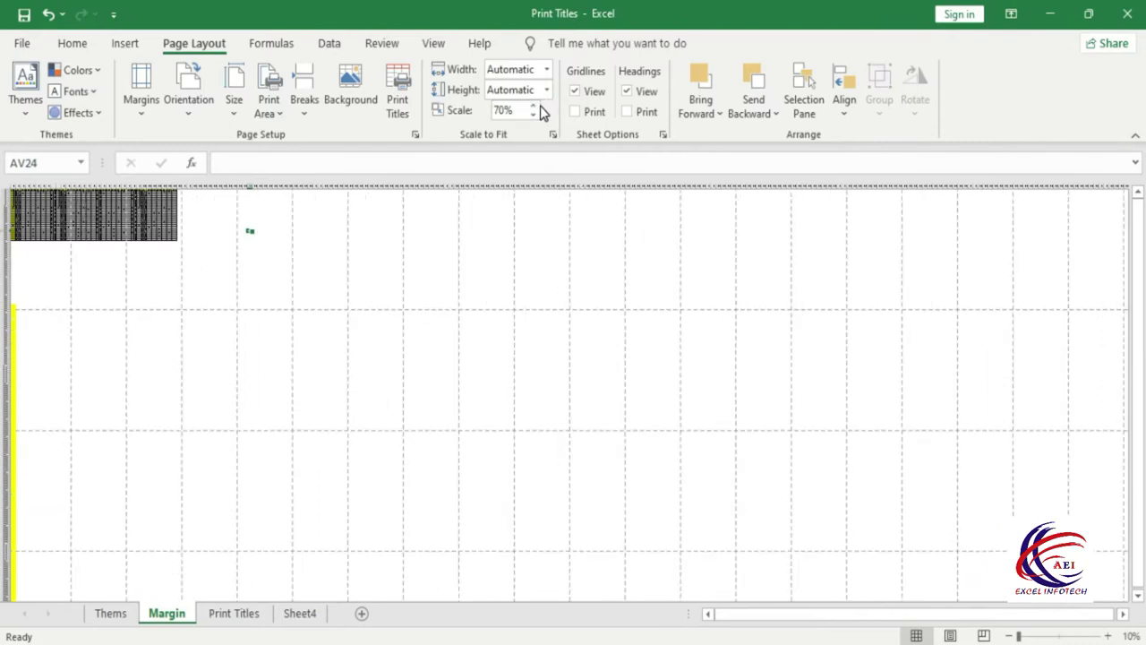
pyautogui.click(1052, 638)
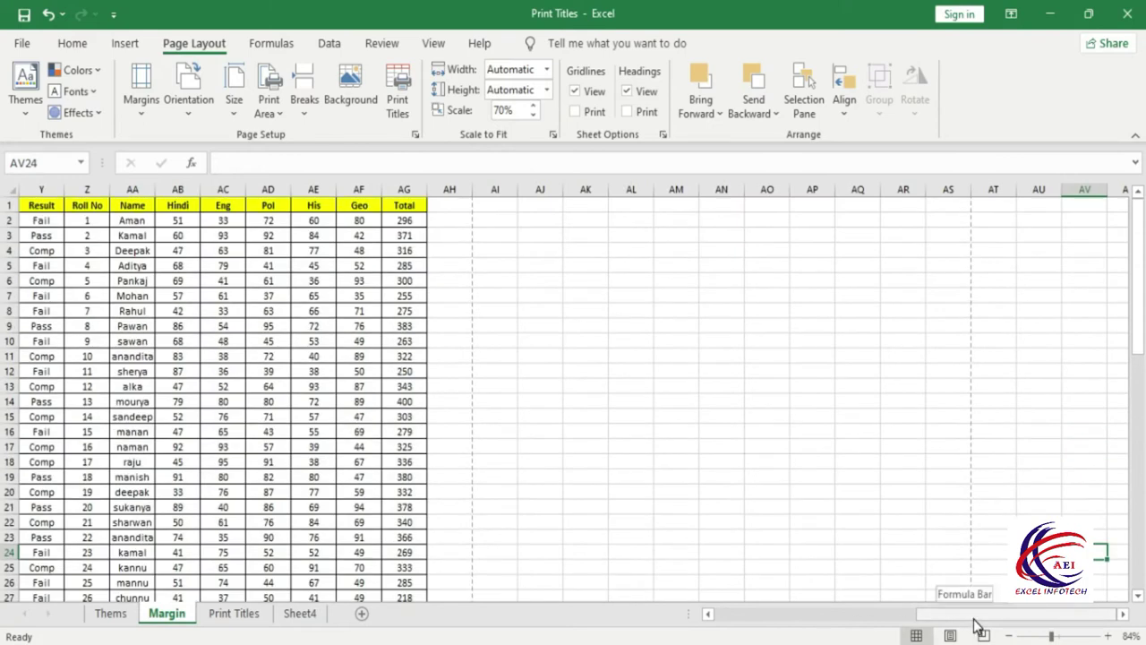
# Set the Margin sheet's Width to 1 page, zoom out, and preview the printout.
pyautogui.moveTo(972, 618); pyautogui.dragTo(719, 616)
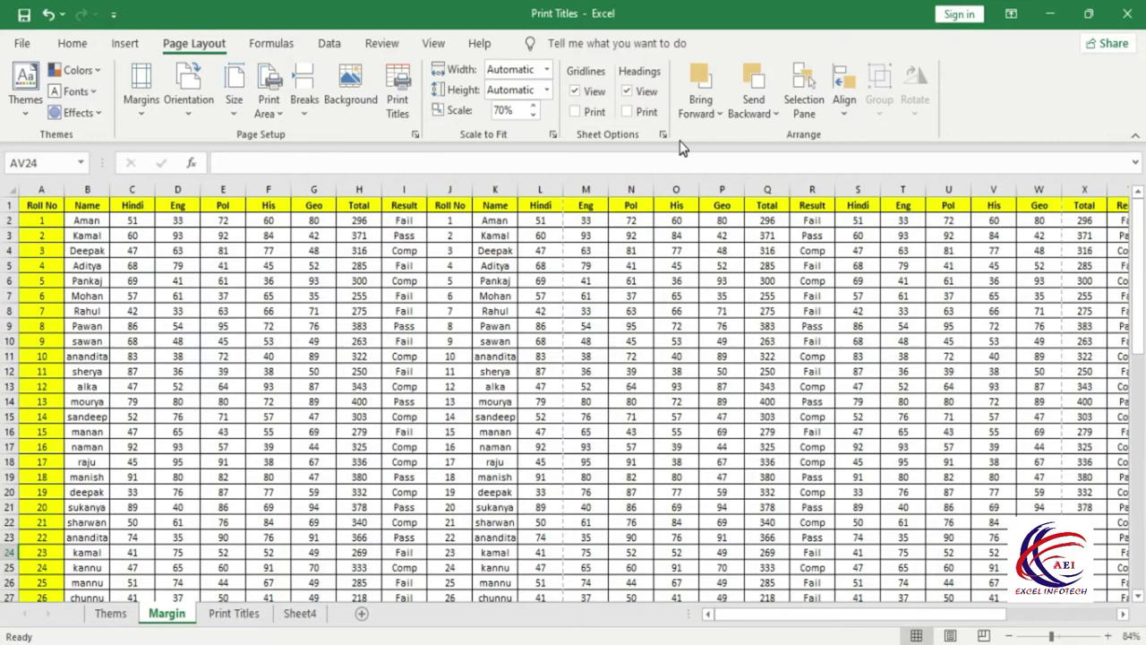
pyautogui.click(547, 71)
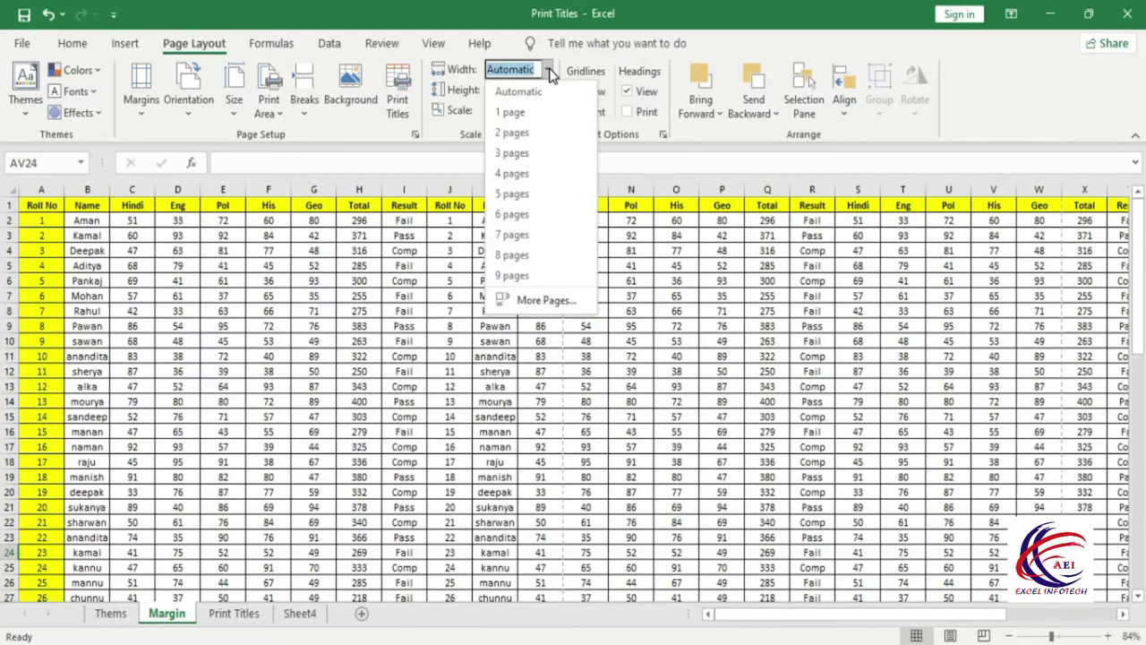
pyautogui.click(544, 113)
pyautogui.click(1009, 636)
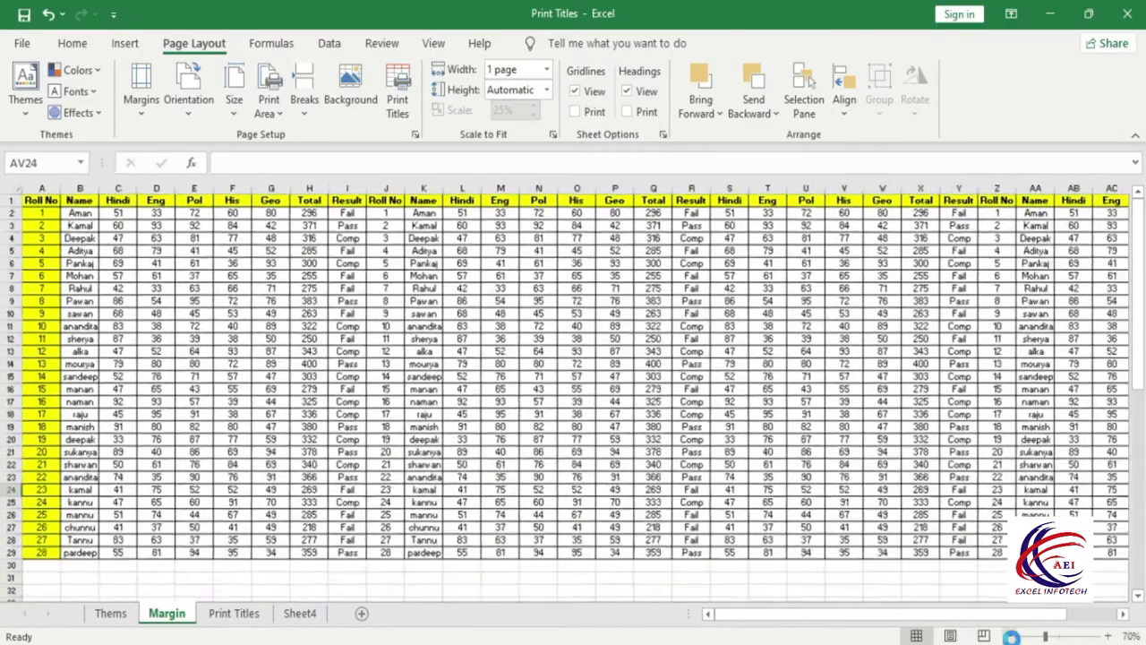
pyautogui.click(1009, 635)
pyautogui.click(1008, 636)
pyautogui.click(1008, 635)
pyautogui.click(1009, 636)
pyautogui.click(1009, 635)
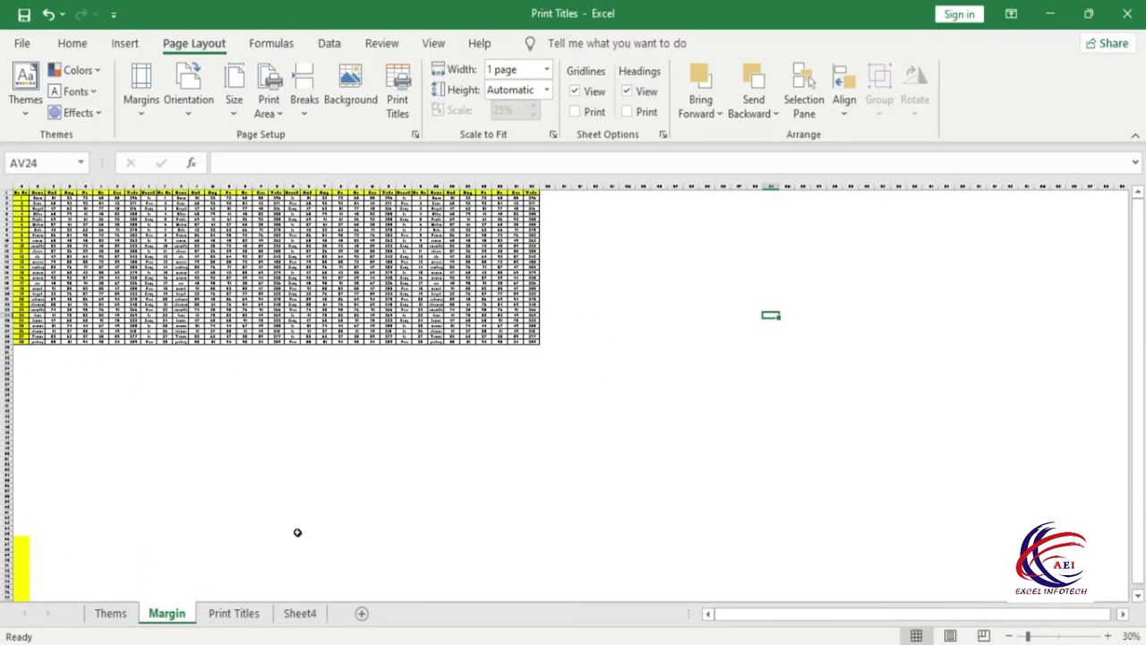
pyautogui.hotkey('ctrl', 'p')
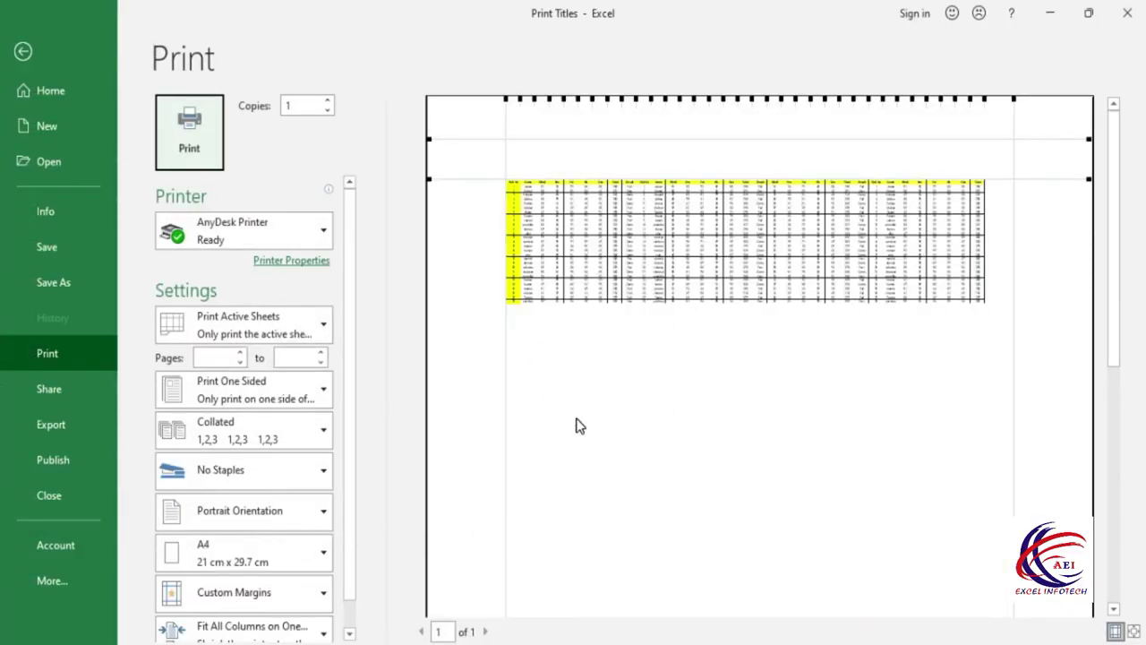
# Switch the Margin sheet to Landscape and confirm it previews on page 1 of 1.
pyautogui.press('Escape')
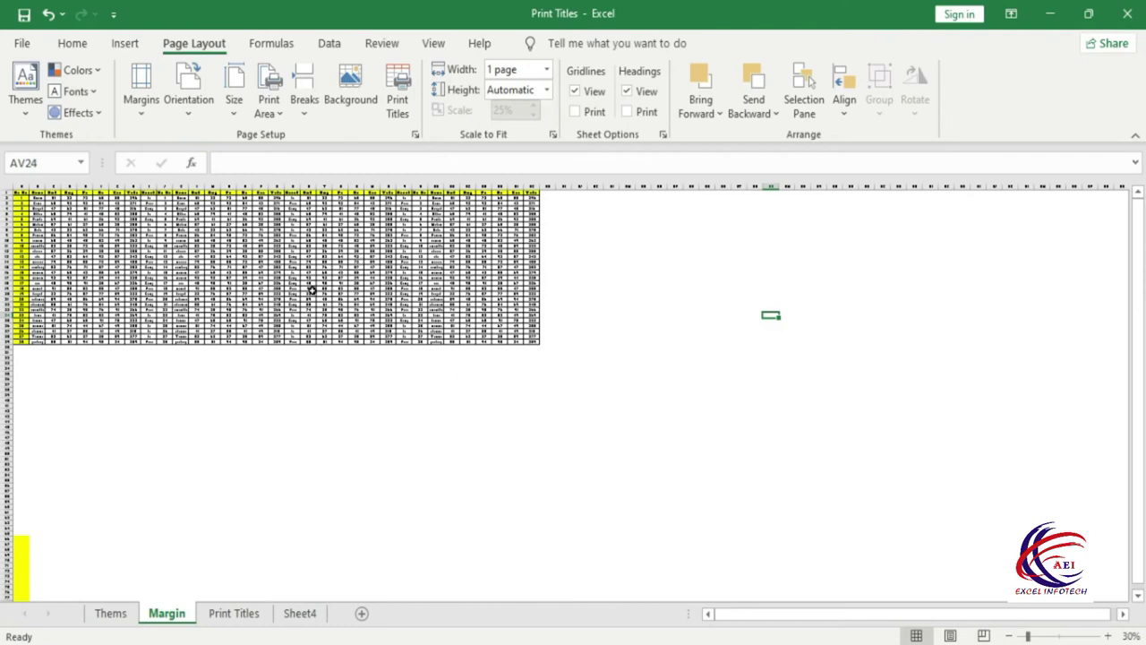
pyautogui.click(192, 112)
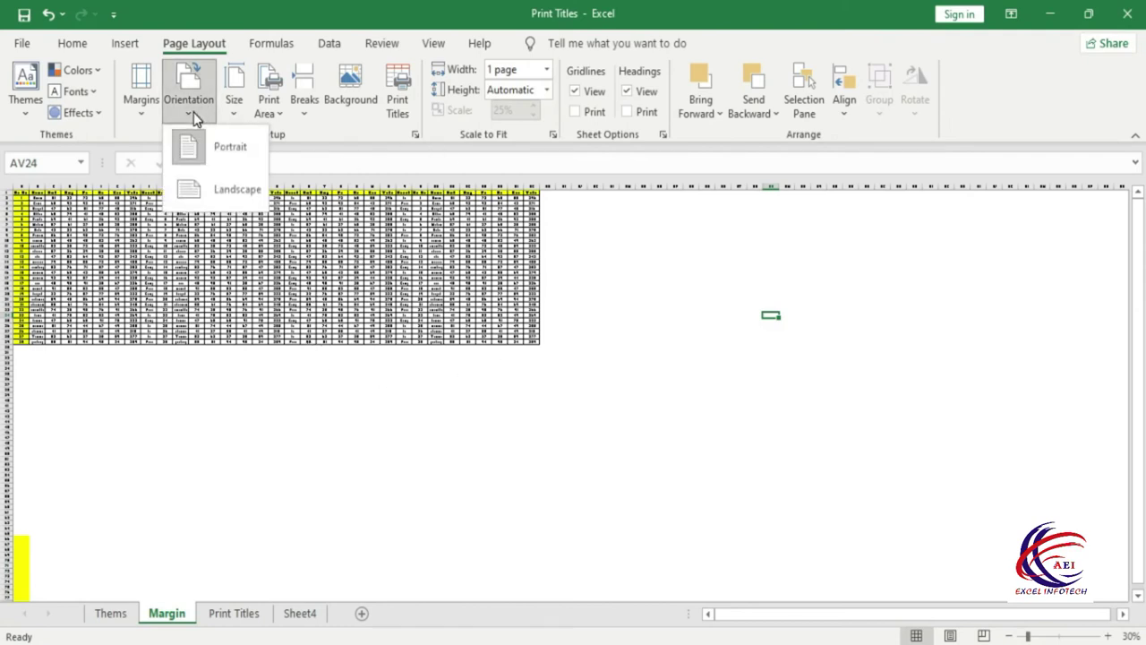
pyautogui.click(204, 191)
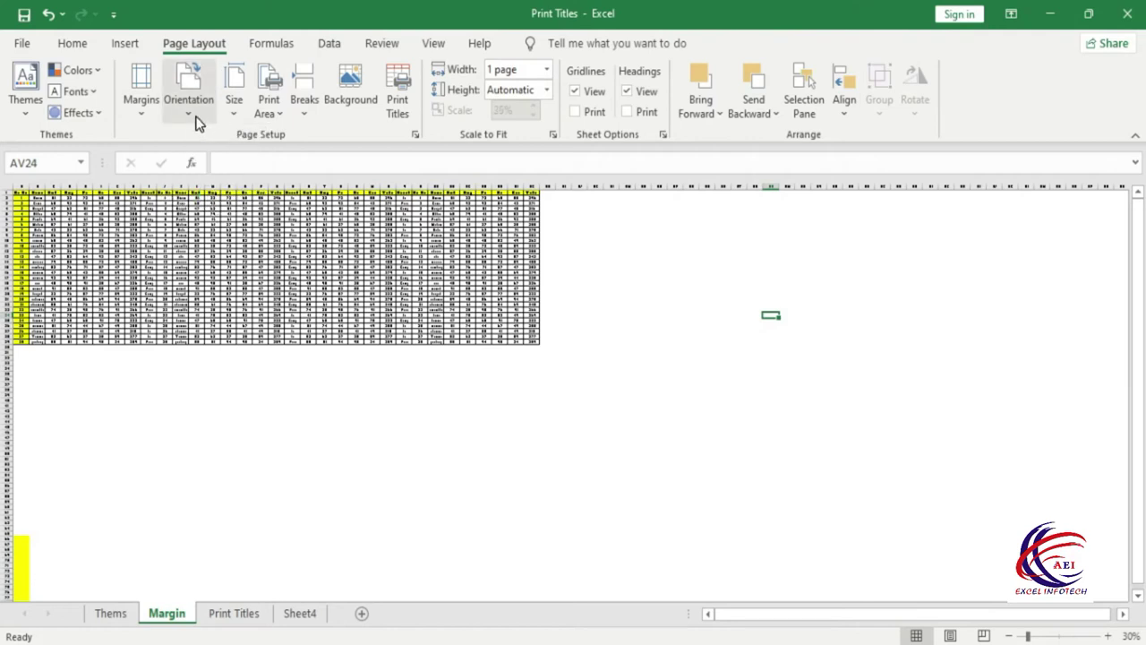
pyautogui.click(195, 114)
pyautogui.click(238, 191)
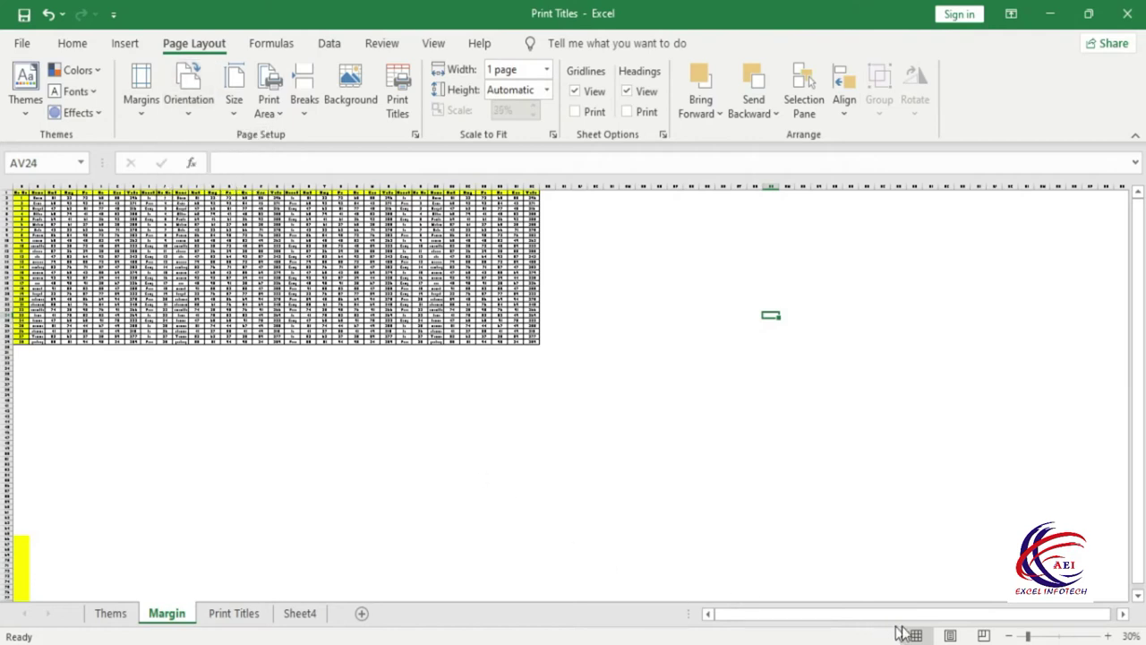
pyautogui.hotkey('ctrl', 'p')
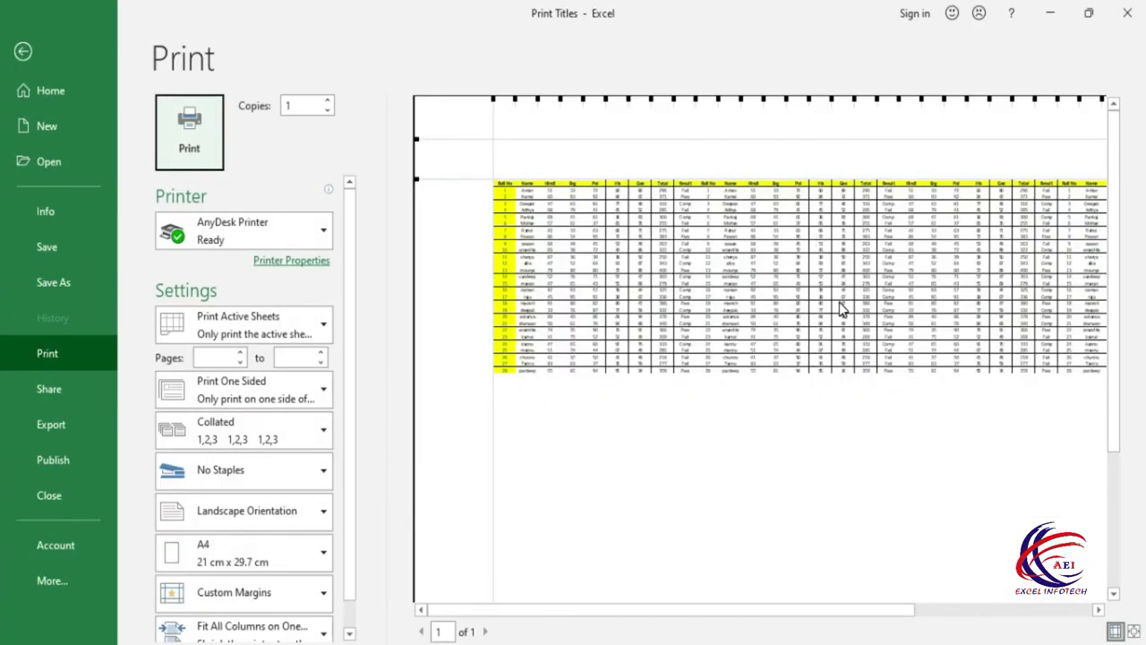
pyautogui.press('Escape')
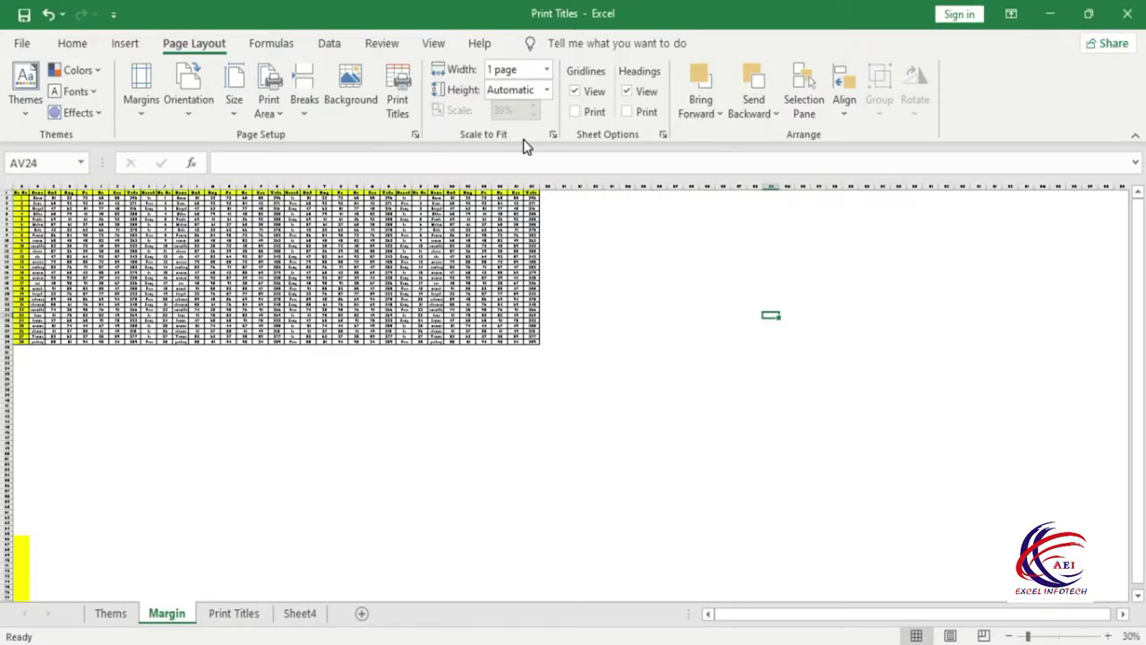
# Set the Margin sheet's Width back to Automatic, zoom in, and open Sheet4.
pyautogui.click(546, 69)
pyautogui.click(515, 89)
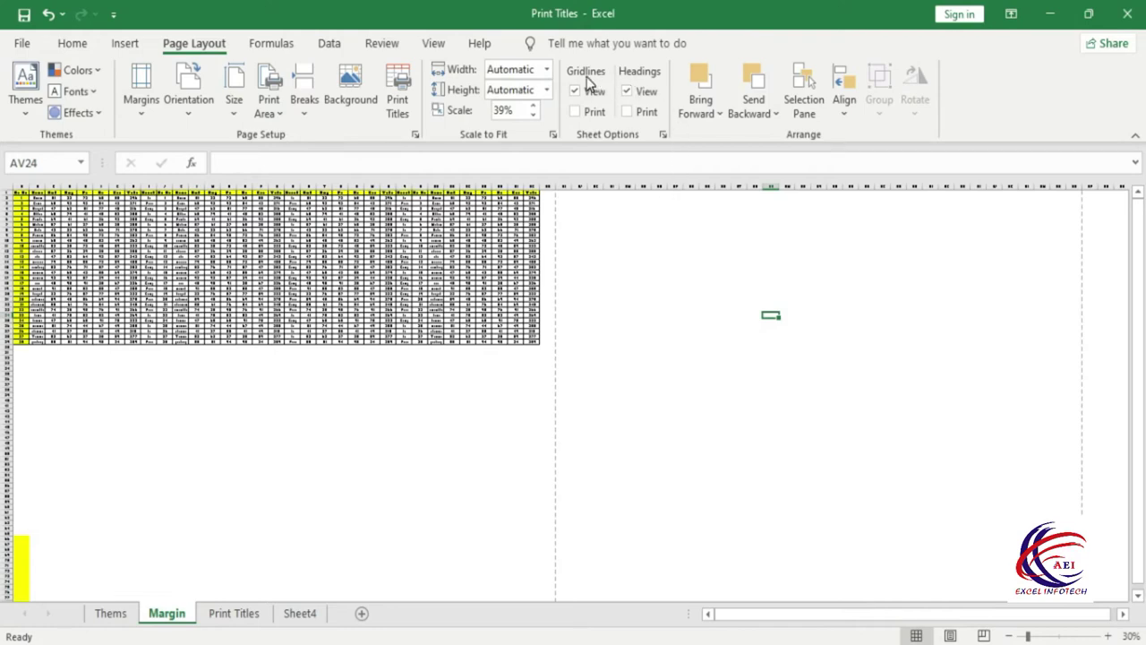
pyautogui.click(1109, 637)
pyautogui.click(1109, 636)
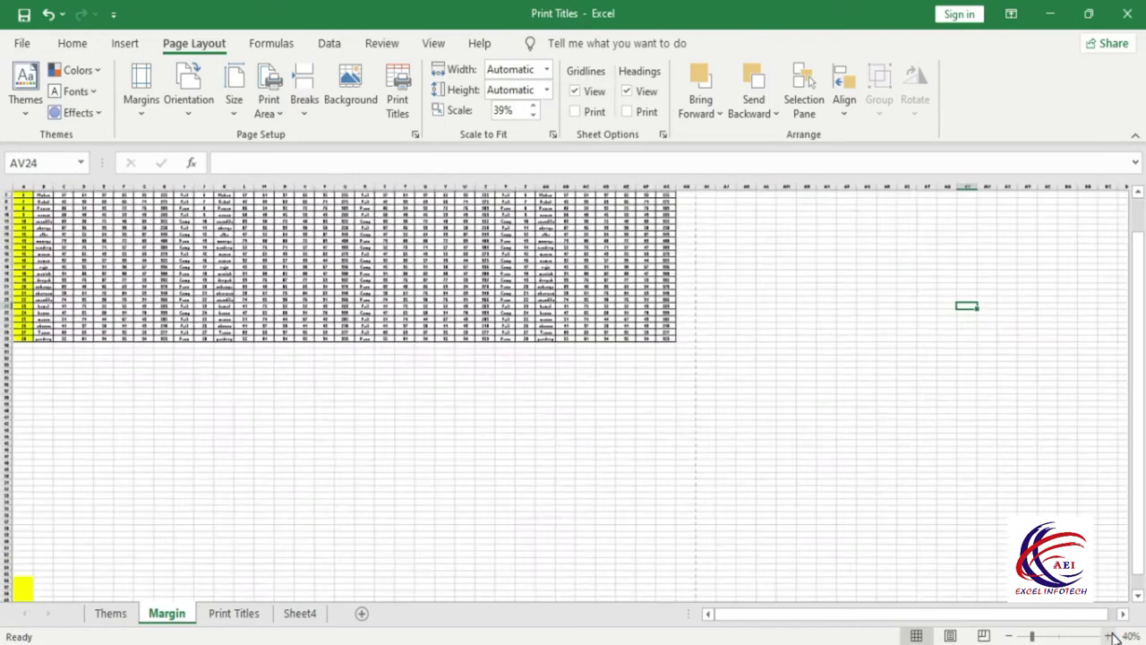
pyautogui.click(1109, 637)
pyautogui.click(1109, 637)
pyautogui.click(1109, 637)
pyautogui.click(289, 617)
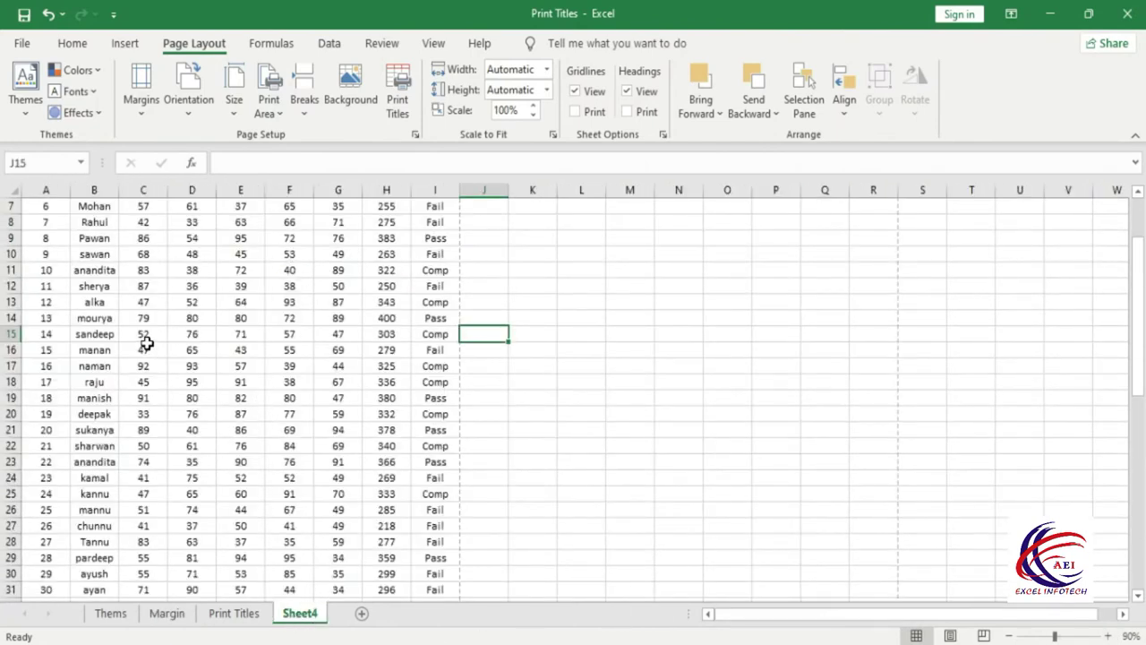
# Preview Sheet4's two-page printout, scrolling through both pages and back.
pyautogui.scroll(2, 146, 343)
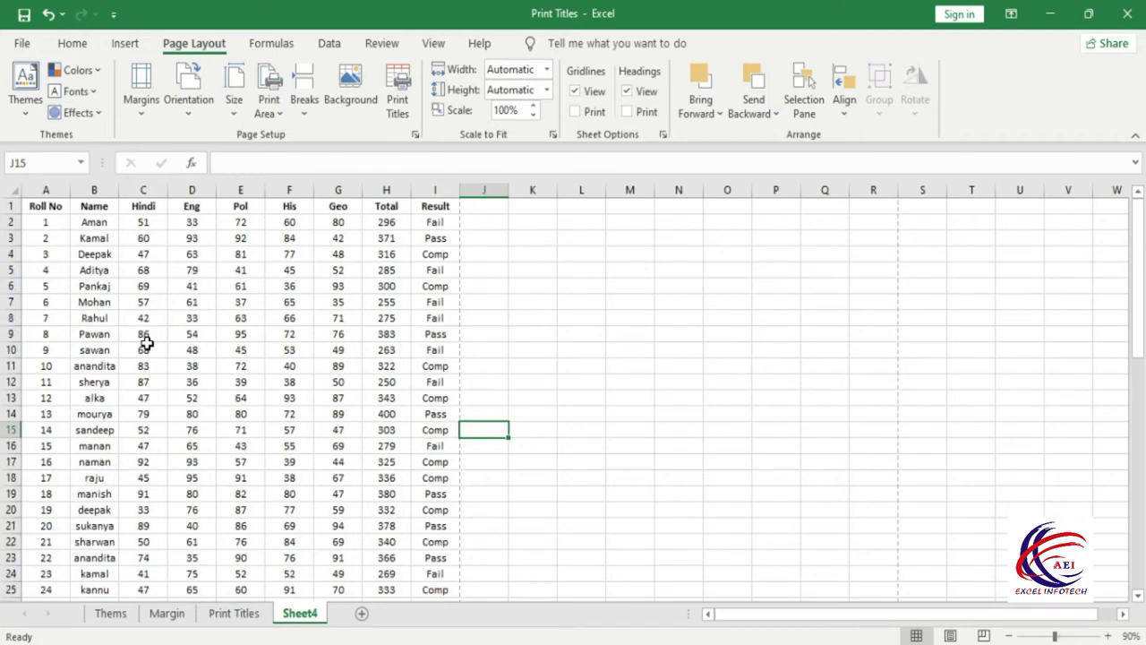
pyautogui.hotkey('ctrl', 'p')
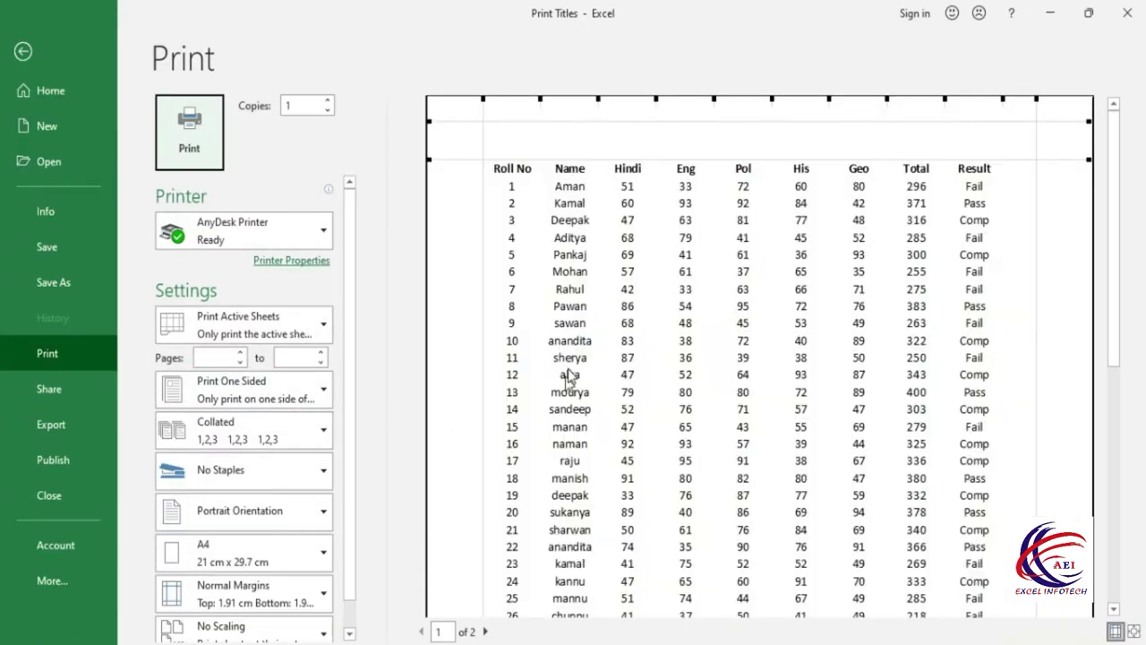
pyautogui.scroll(-5, 654, 481)
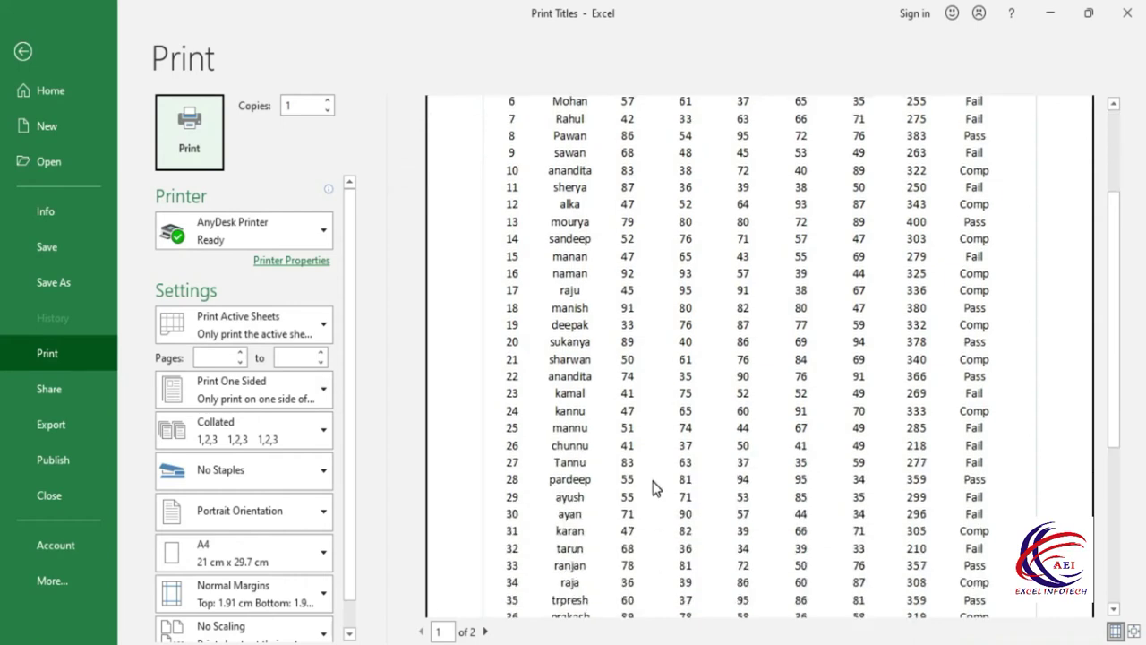
pyautogui.scroll(-2, 651, 483)
pyautogui.scroll(-1, 651, 483)
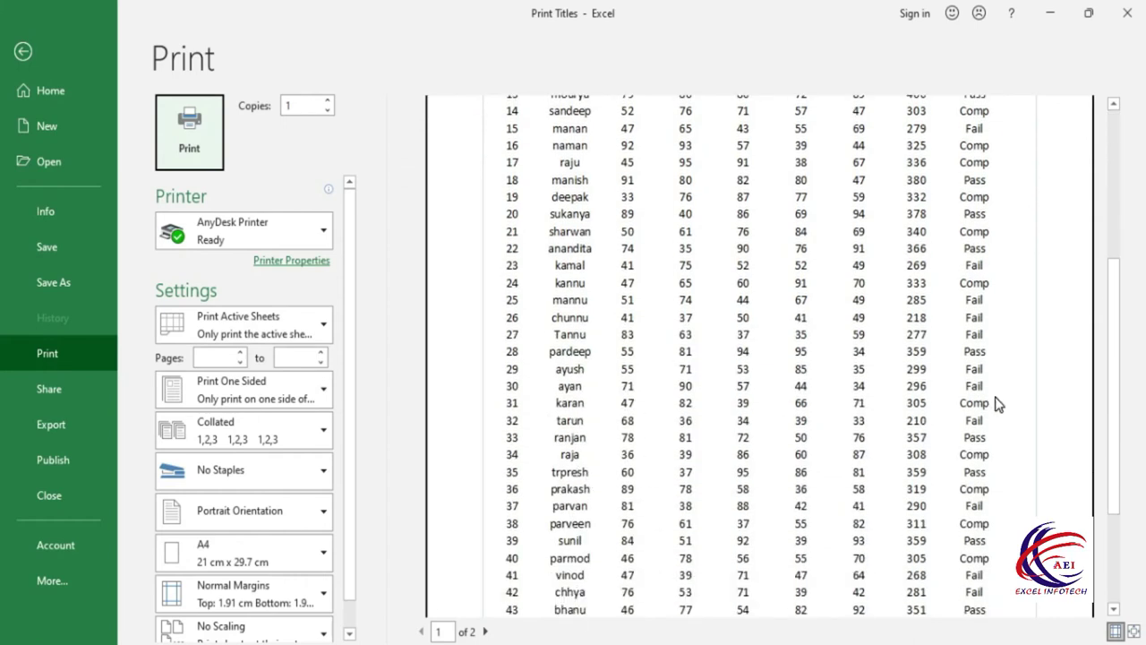
pyautogui.scroll(5, 680, 521)
pyautogui.scroll(3, 674, 516)
pyautogui.scroll(2, 674, 516)
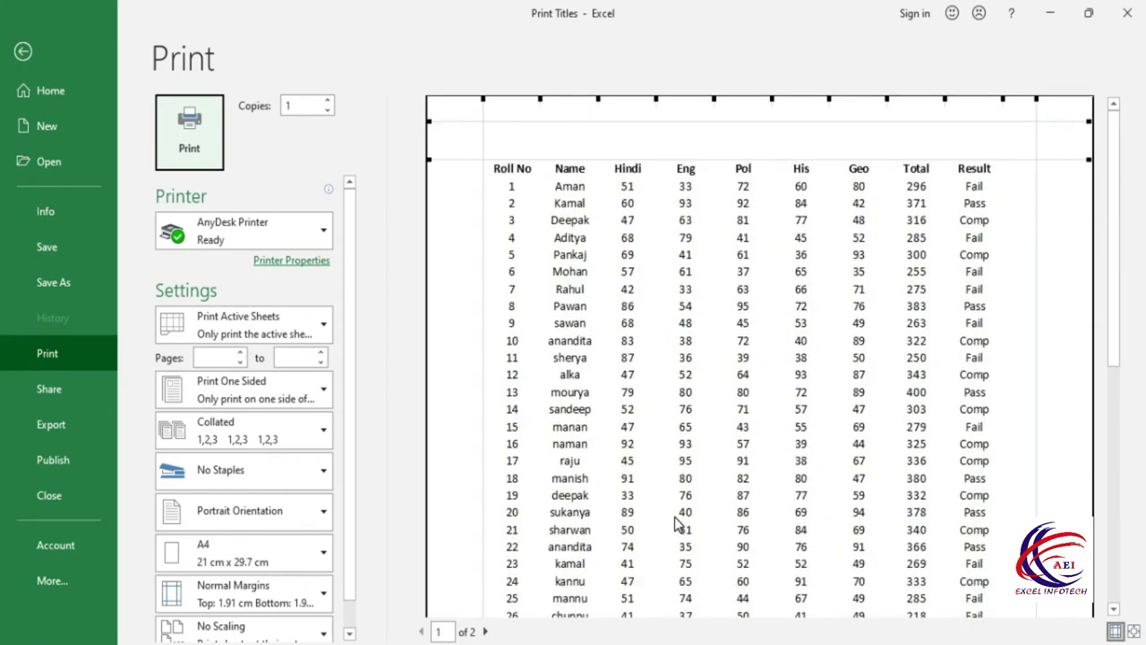
pyautogui.press('Escape')
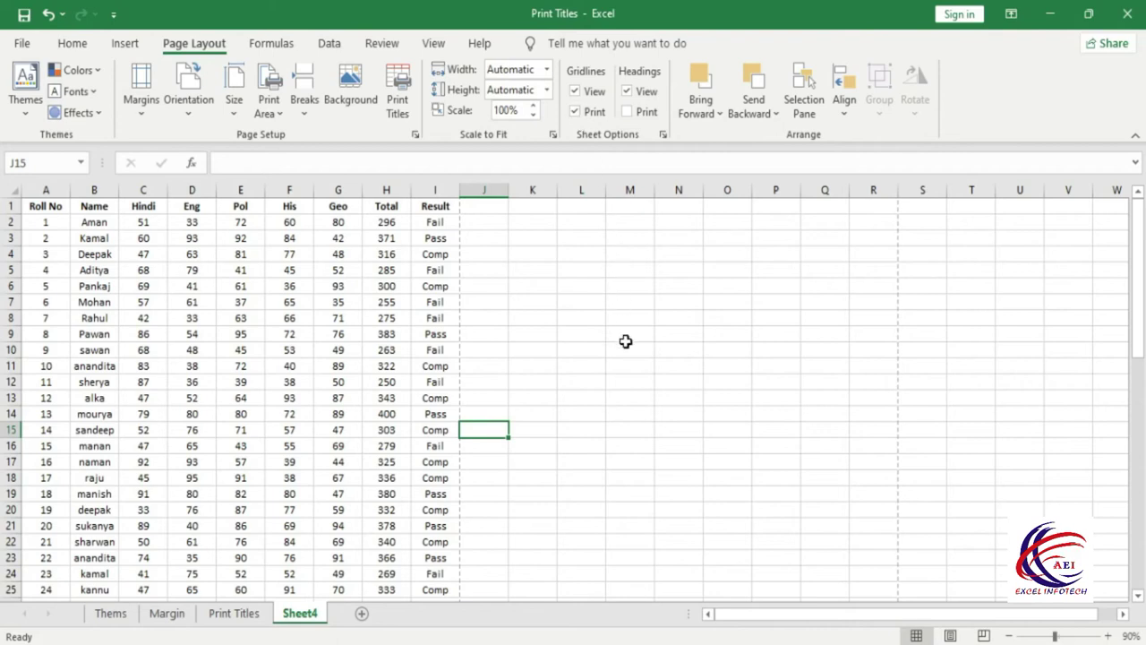
# Preview the printout with gridlines, then untick Gridlines View and preview again.
pyautogui.hotkey('ctrl', 'p')
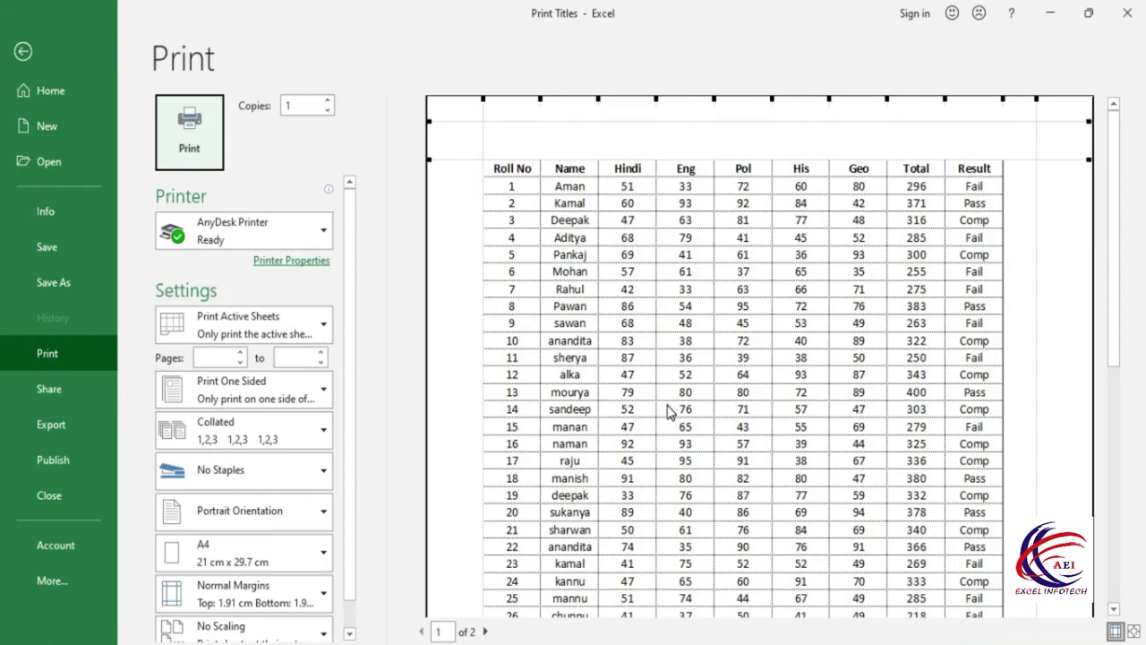
pyautogui.press('Escape')
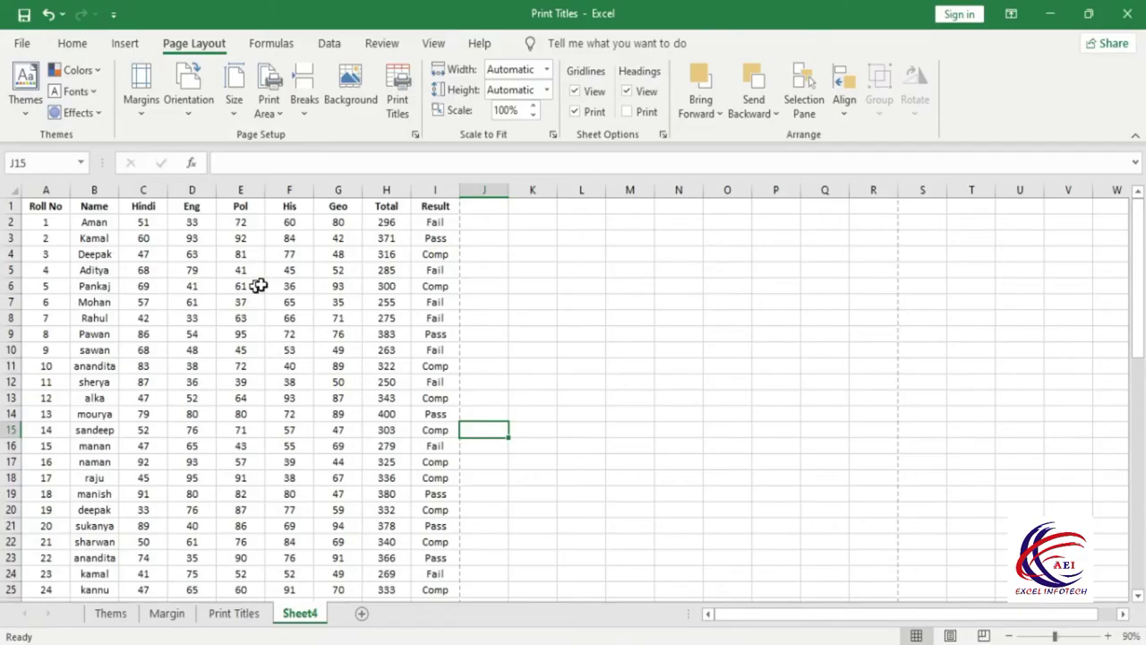
pyautogui.click(574, 91)
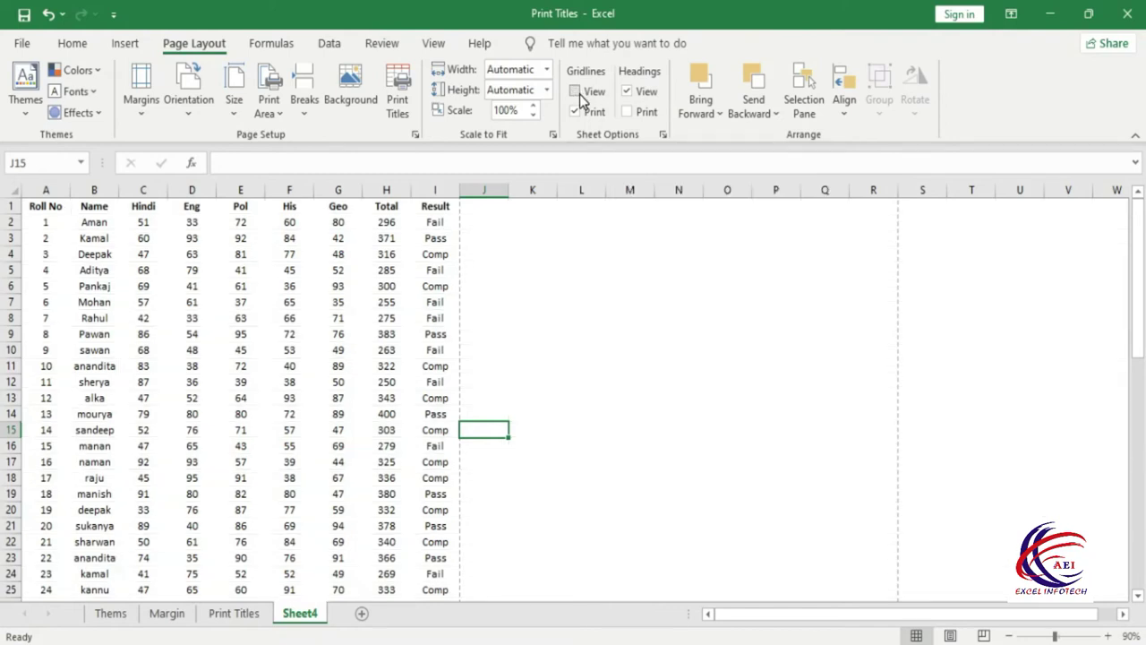
pyautogui.hotkey('ctrl', 'p')
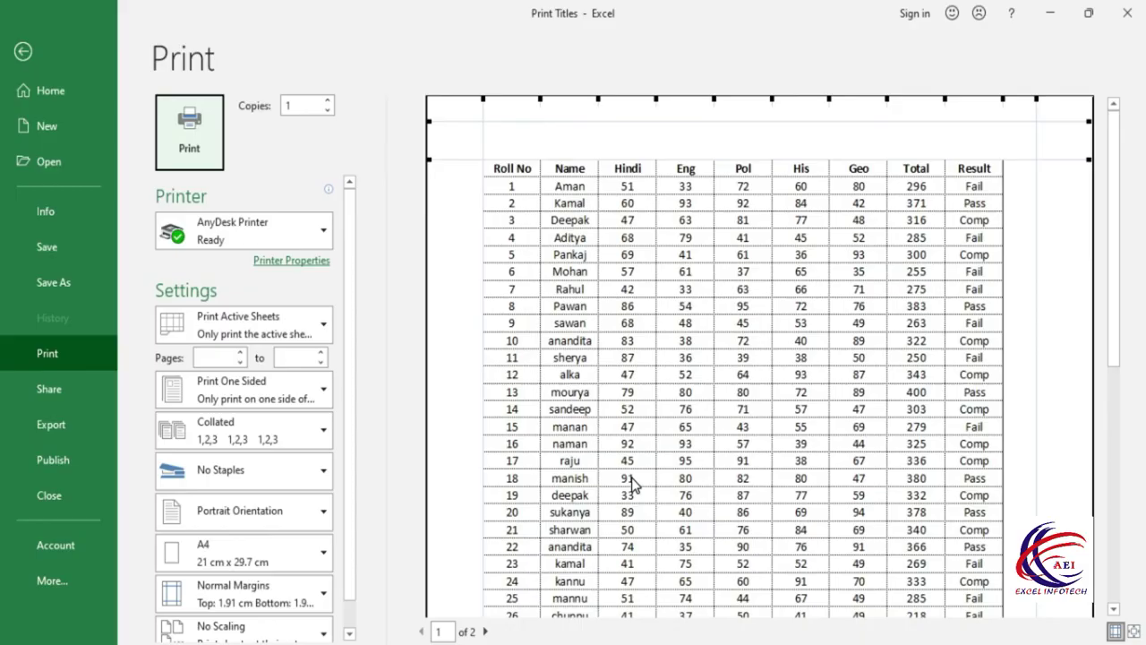
pyautogui.press('Escape')
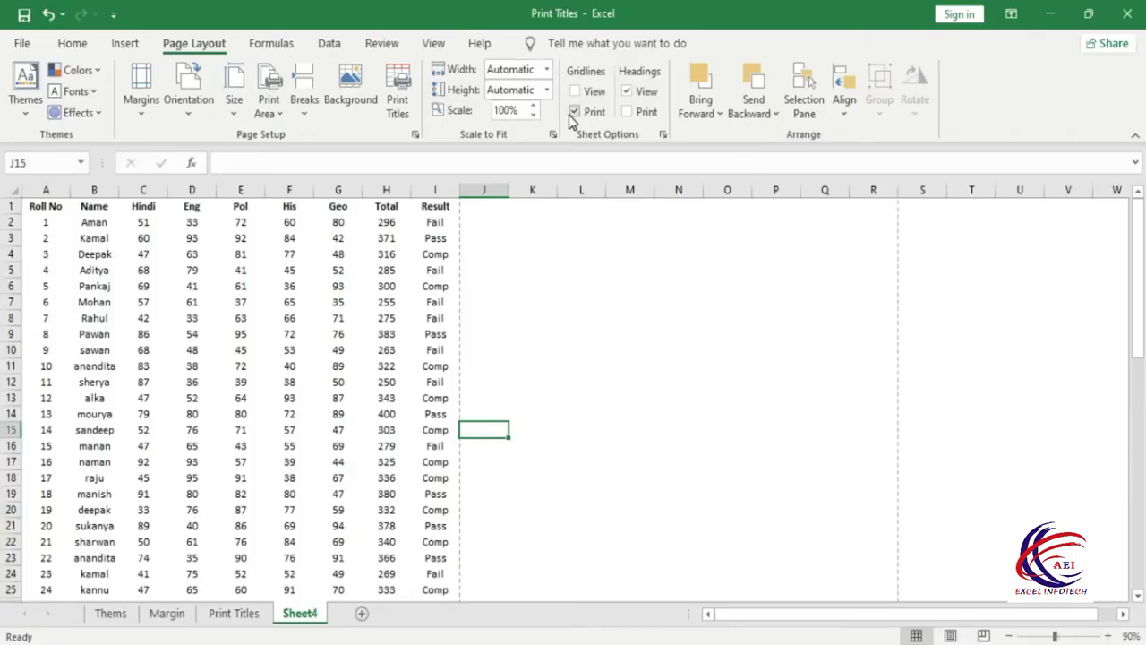
# Untick Gridlines Print and confirm the preview shows no cell lines.
pyautogui.click(576, 112)
pyautogui.hotkey('ctrl', 'p')
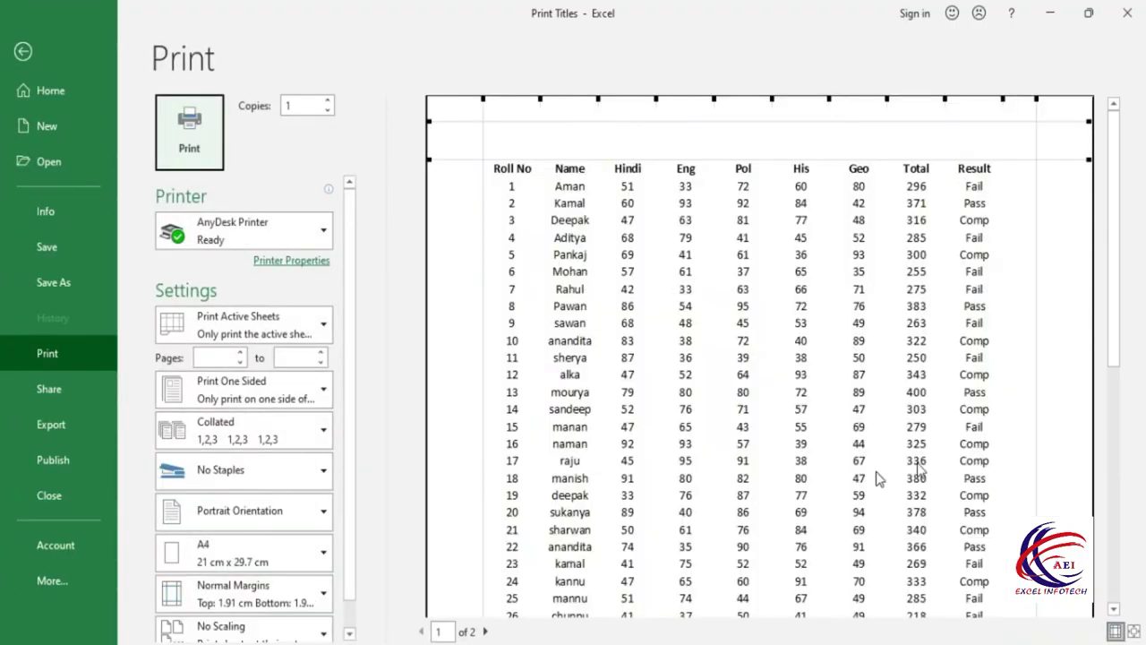
pyautogui.press('Escape')
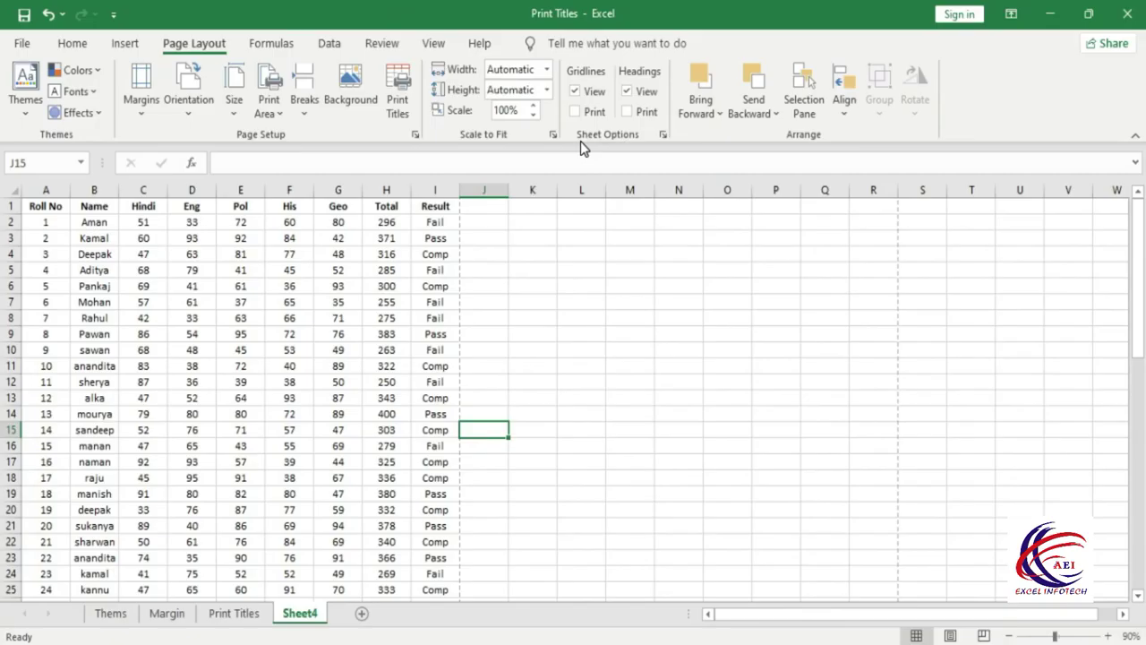
# Toggle Sheet4's on-screen row and column headings off and back on, then preview the printout.
pyautogui.click(625, 92)
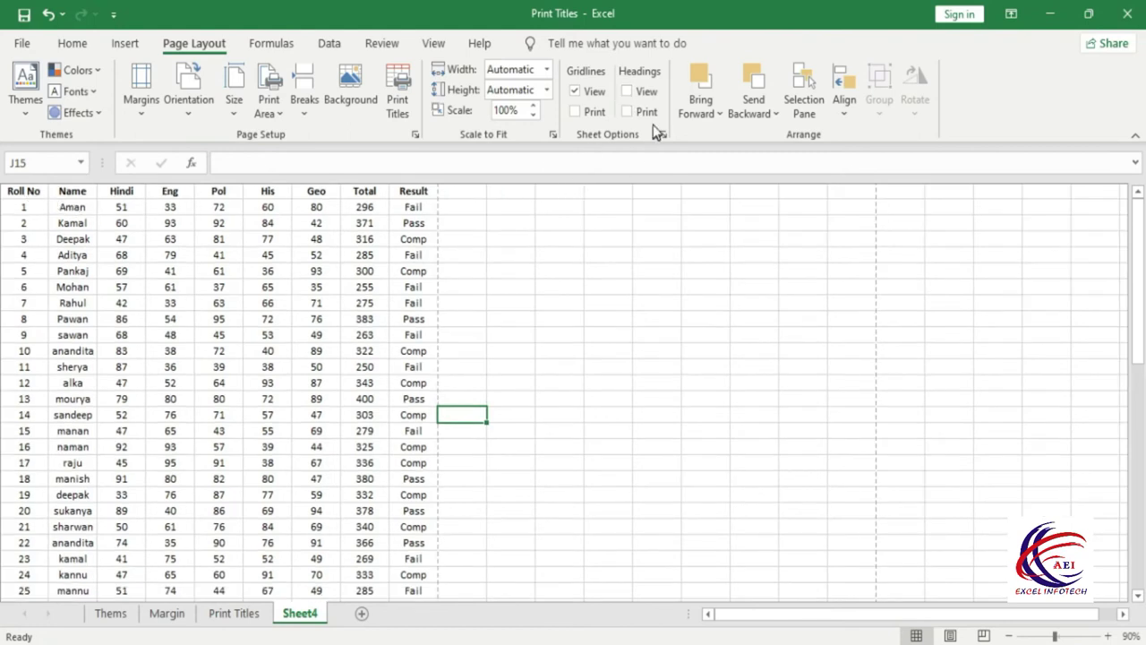
pyautogui.click(629, 92)
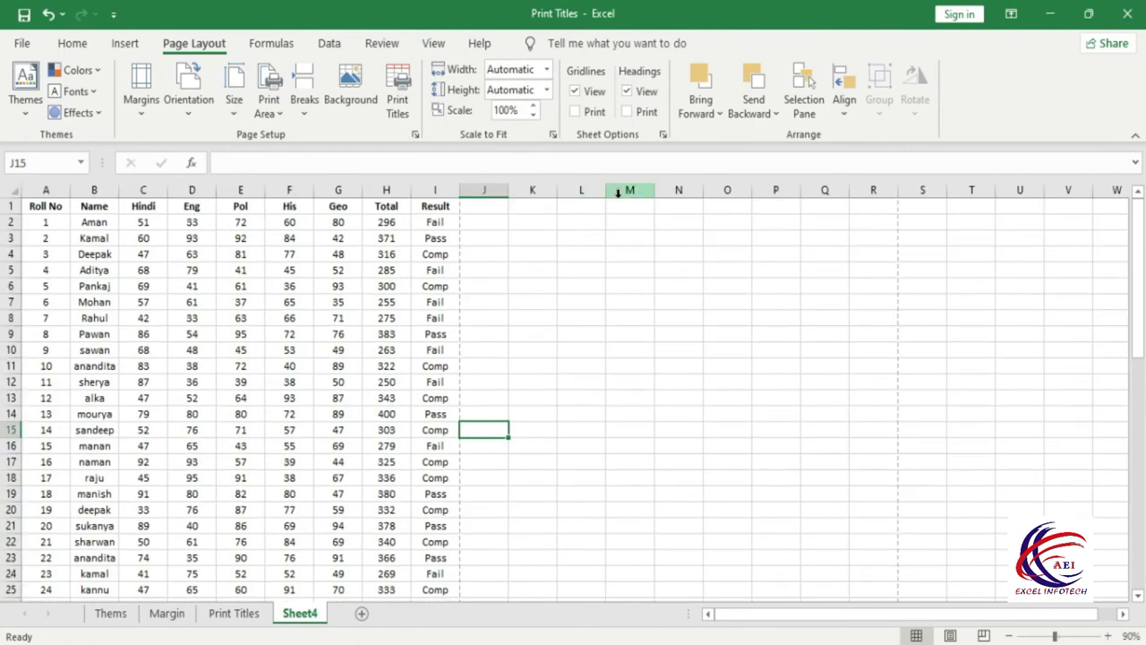
pyautogui.hotkey('ctrl', 'p')
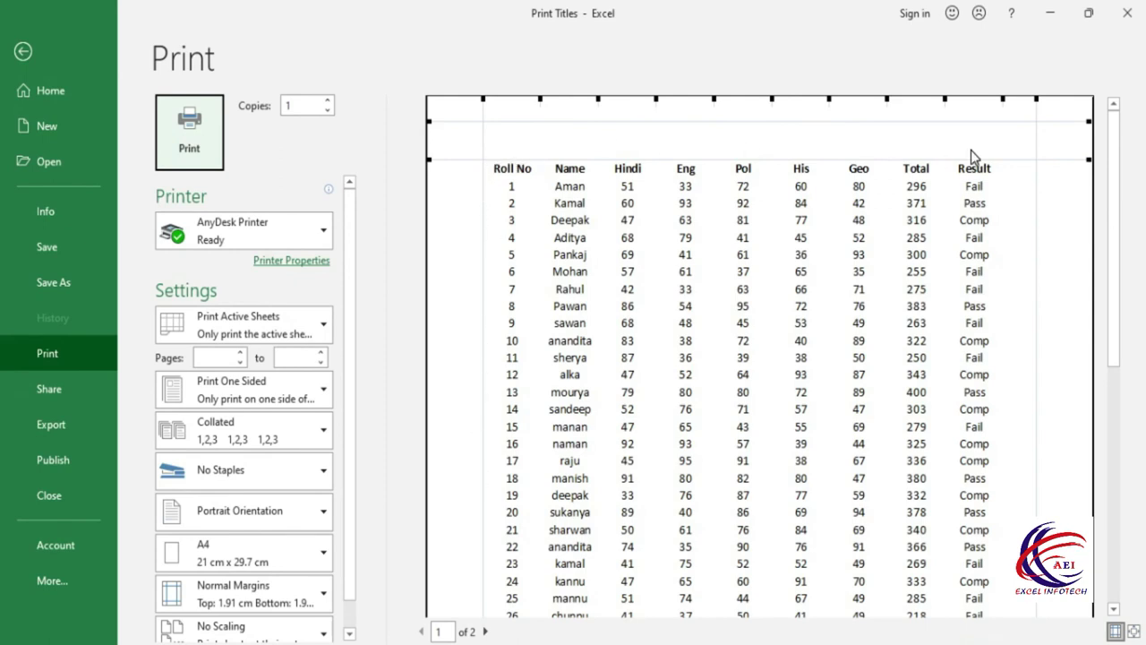
pyautogui.press('Escape')
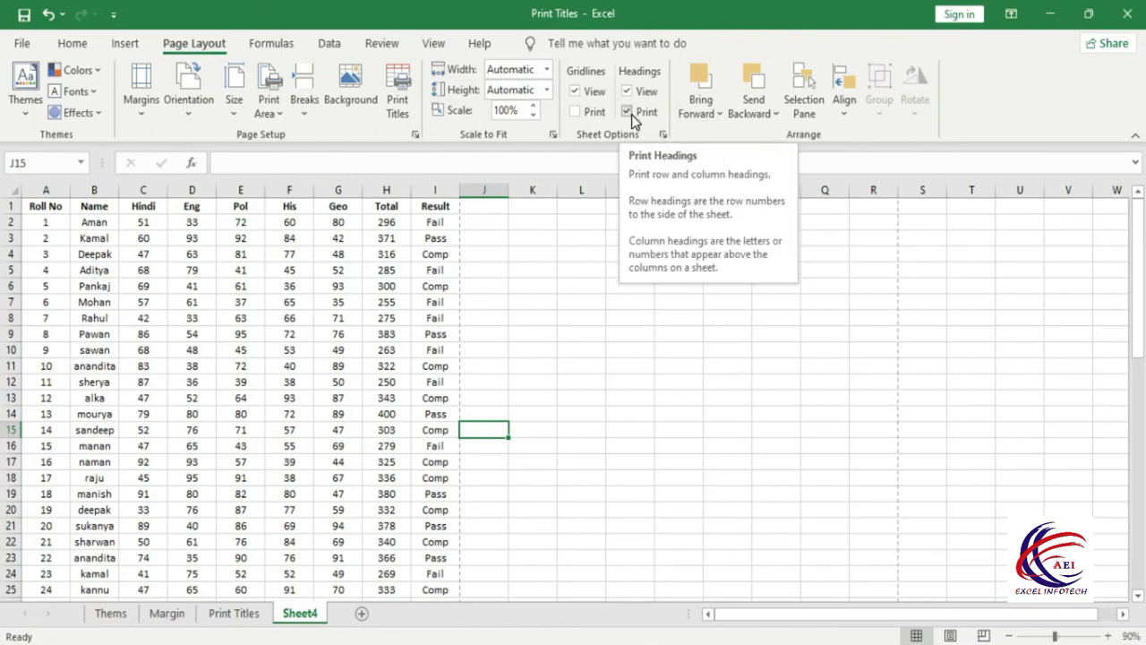
pyautogui.hotkey('ctrl', 'p')
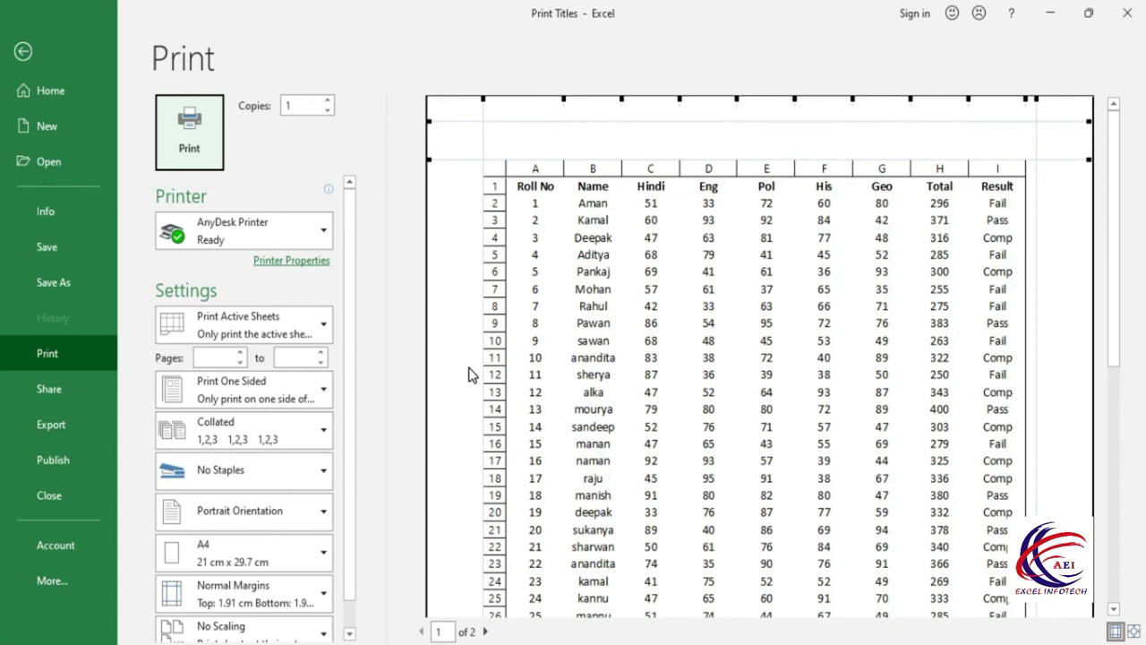
pyautogui.press('Escape')
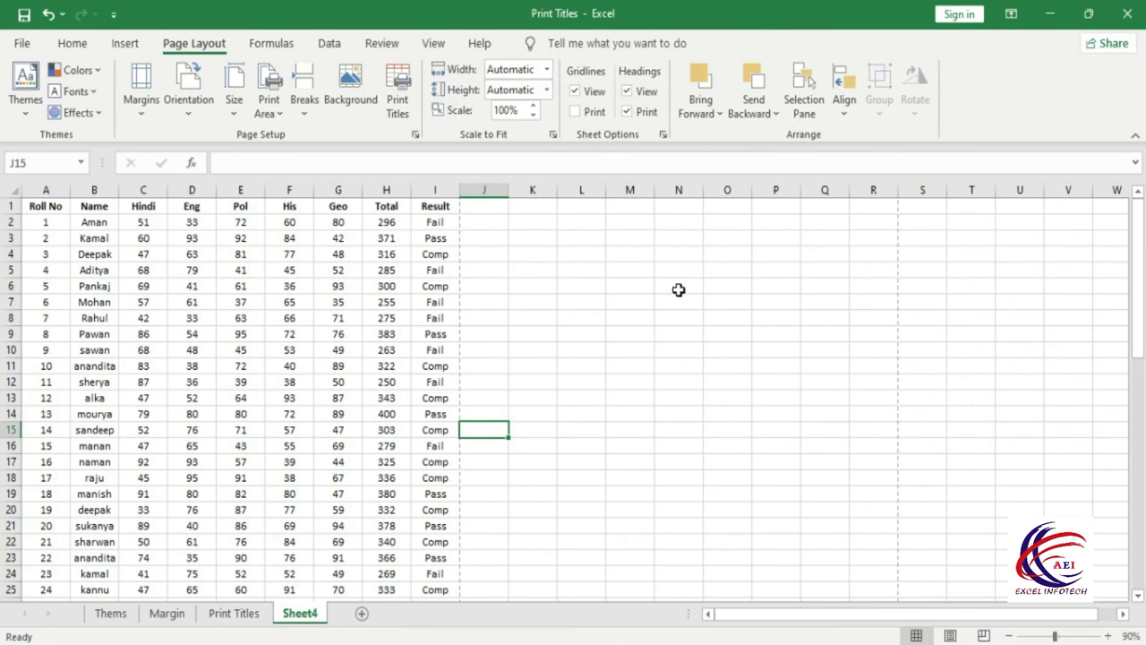